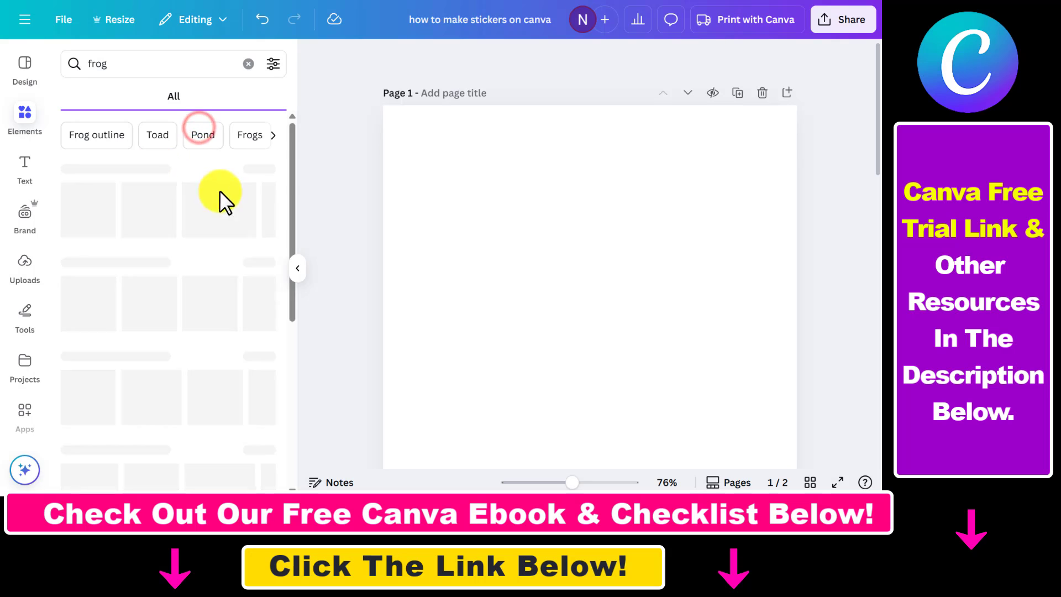
Add a jumping frog, a cute frog and a realistic frog graphic to the page from recently used elements.
click(128, 96)
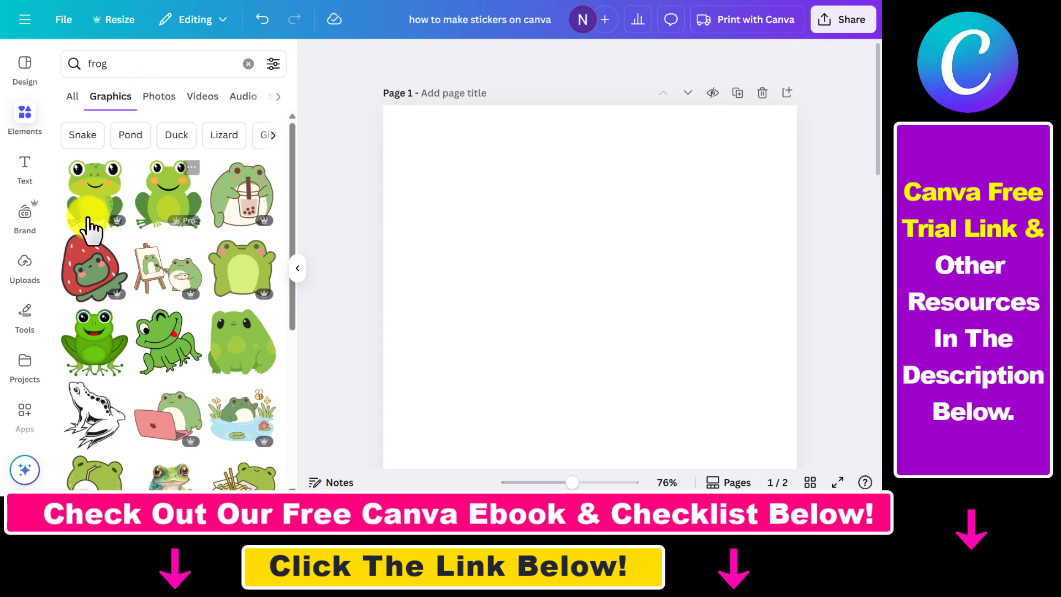
scroll(177, 339, down, 8)
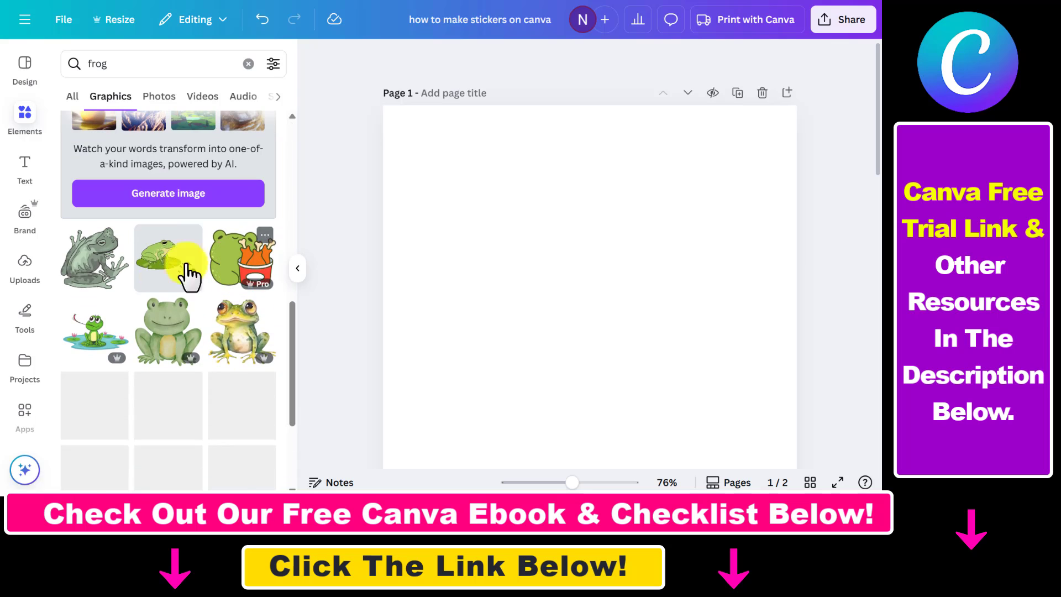
click(249, 63)
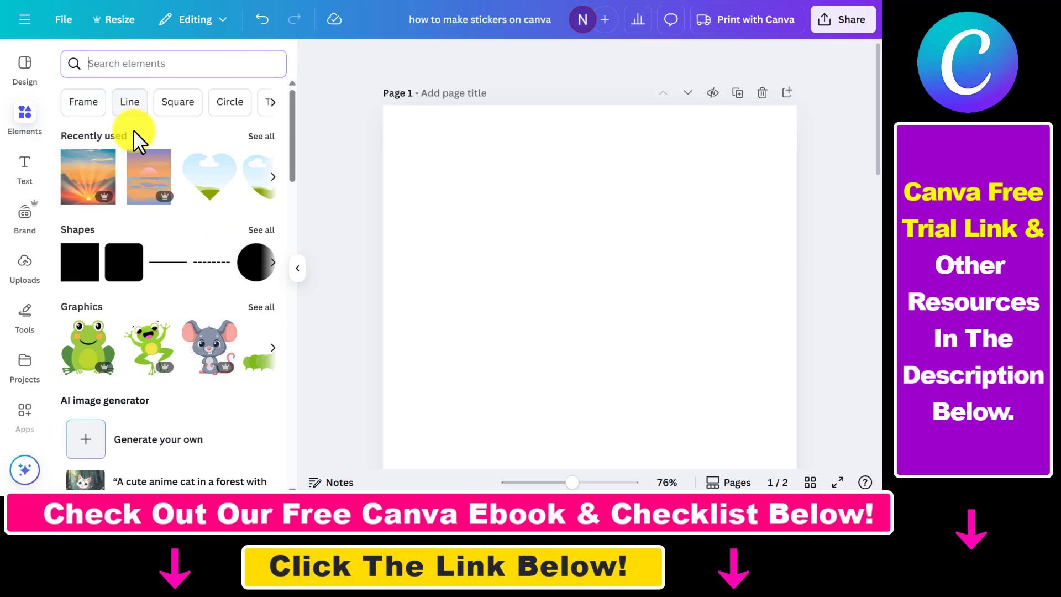
click(133, 138)
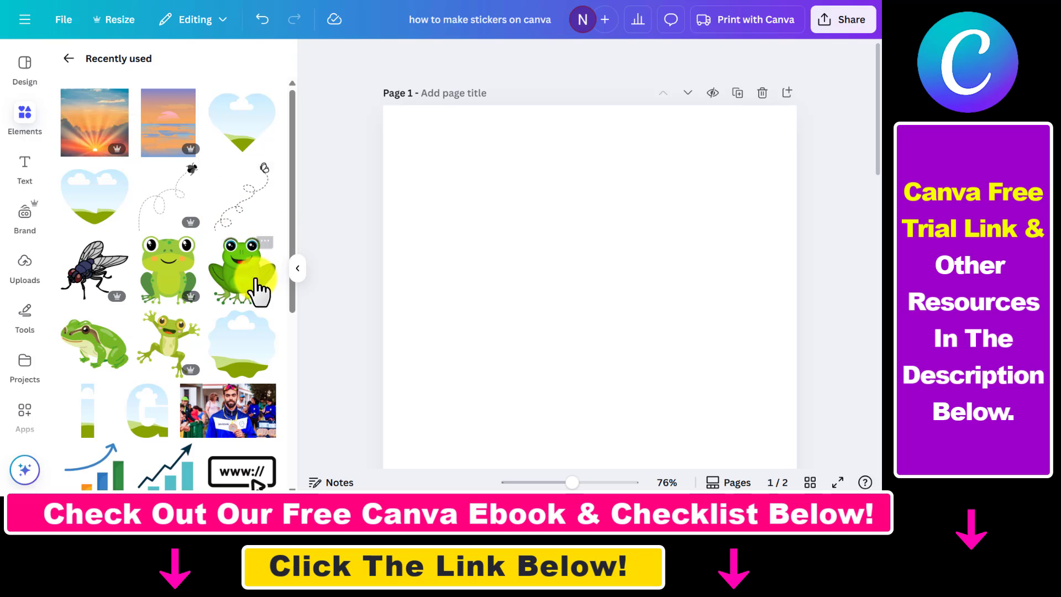
click(162, 346)
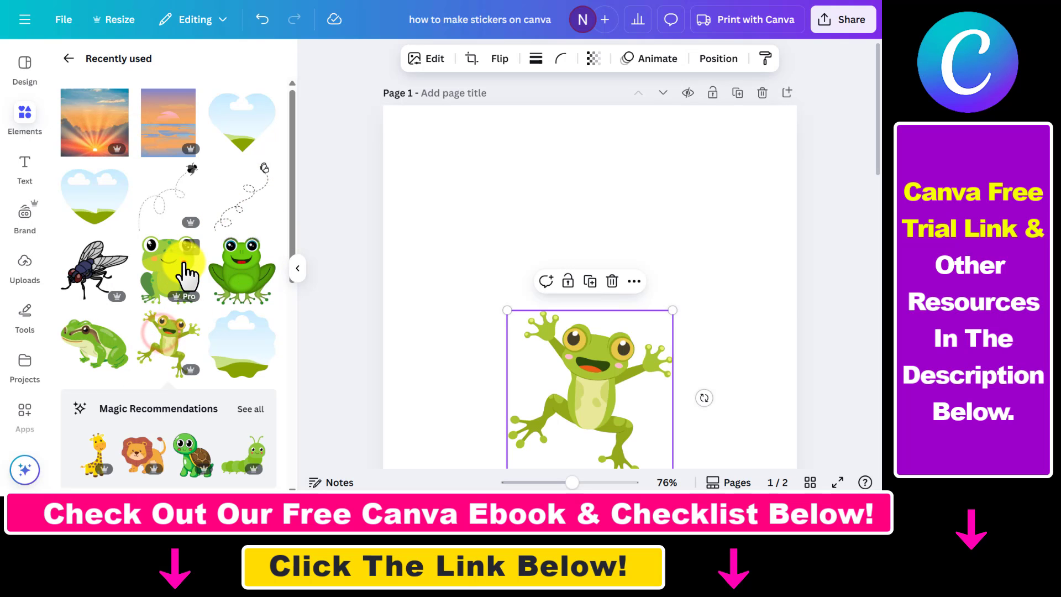
click(181, 267)
click(85, 483)
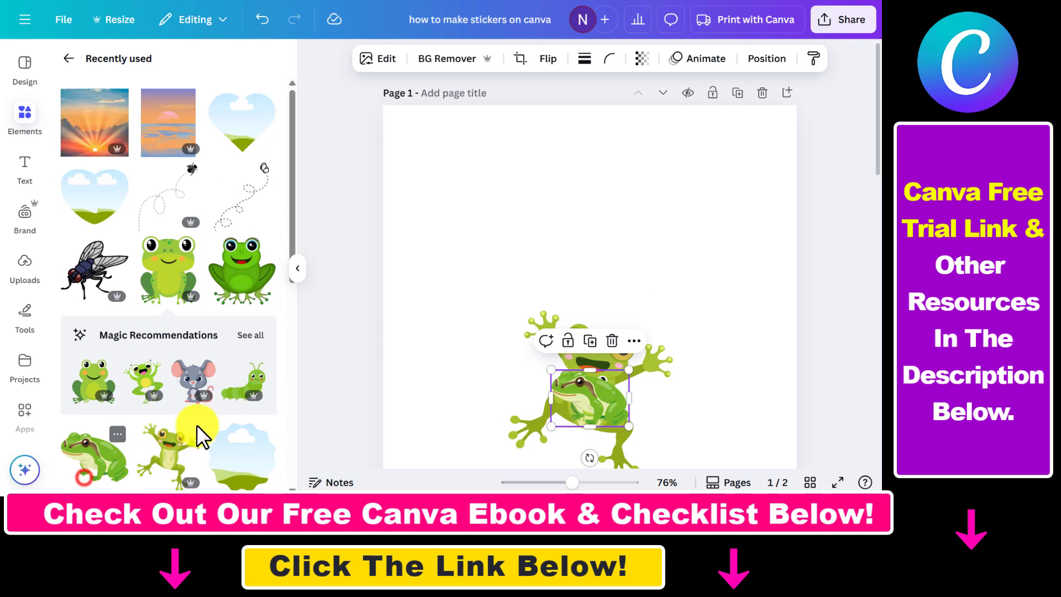
Arrange the three frogs in a row across the top of the page, shrinking the jumping frog.
drag(591, 422, 738, 189)
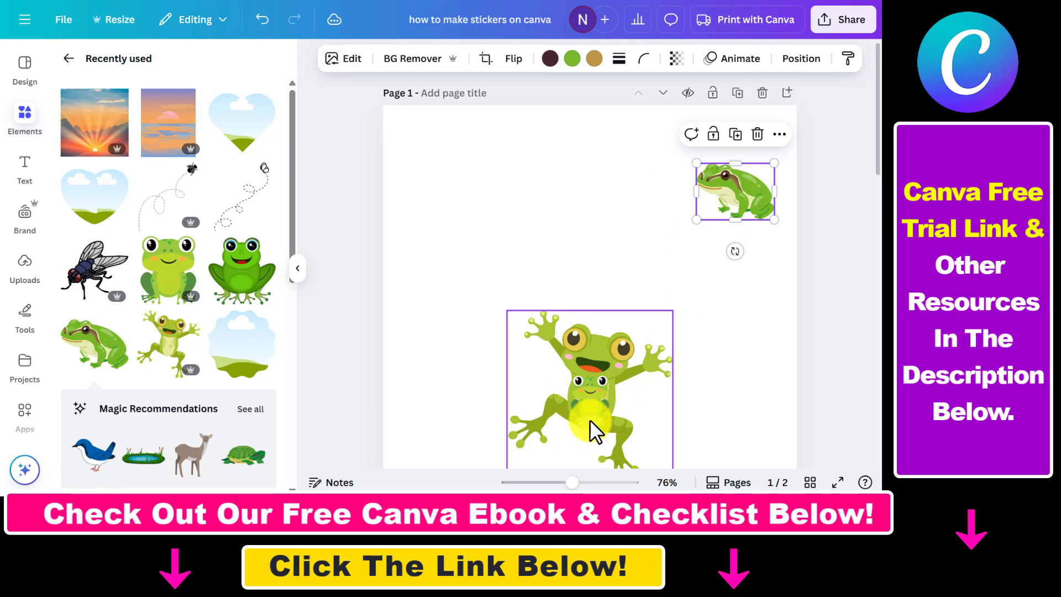
click(597, 409)
drag(597, 410, 624, 178)
drag(586, 367, 527, 255)
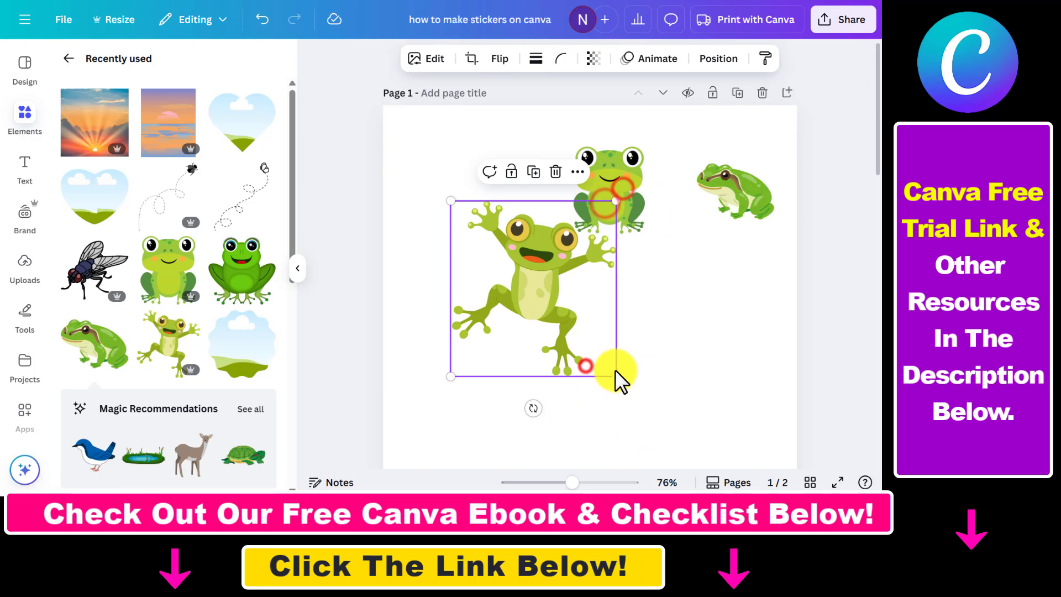
drag(615, 373, 555, 310)
drag(505, 275, 459, 201)
click(726, 262)
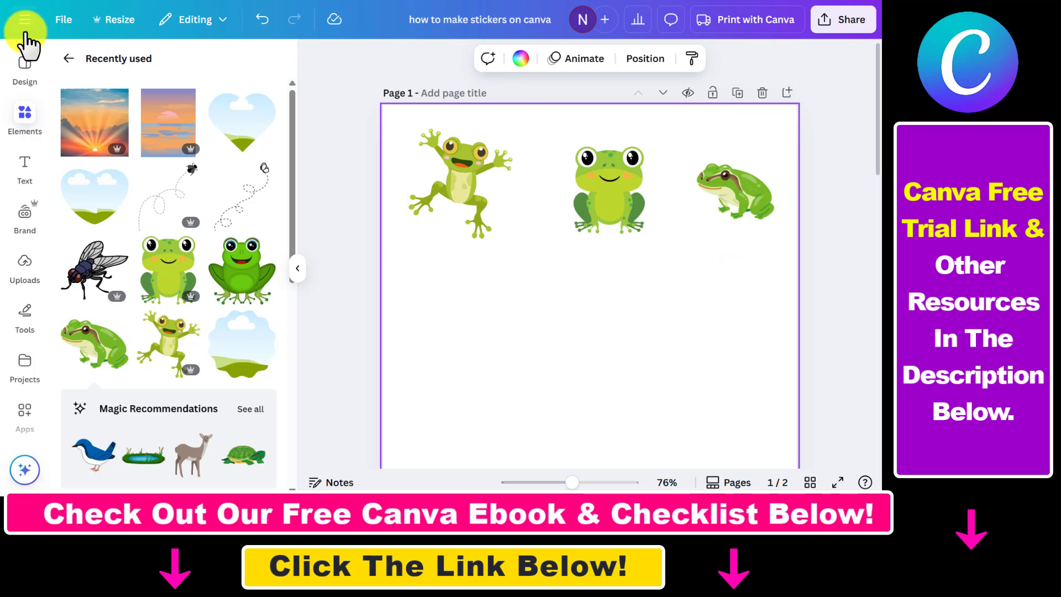
Search the graphics for sunset and browse the results.
click(59, 58)
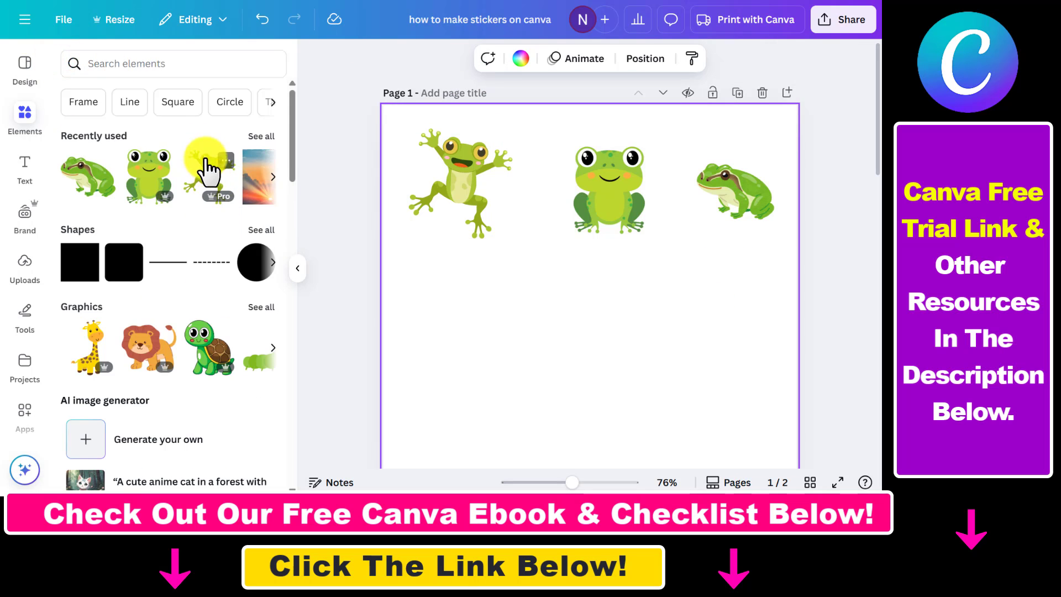
click(156, 65)
text(su)
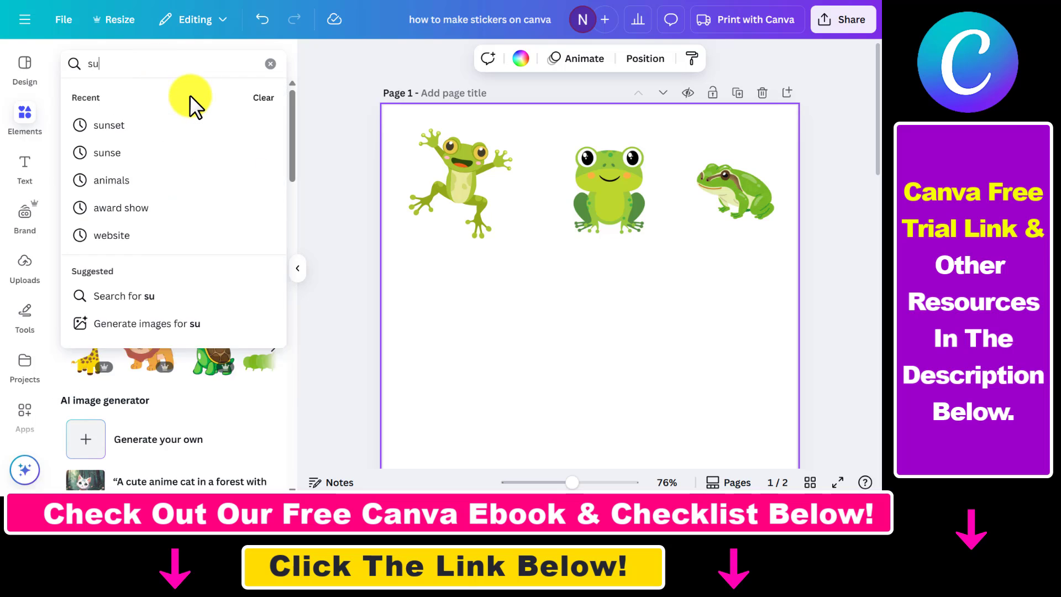
text(nset)
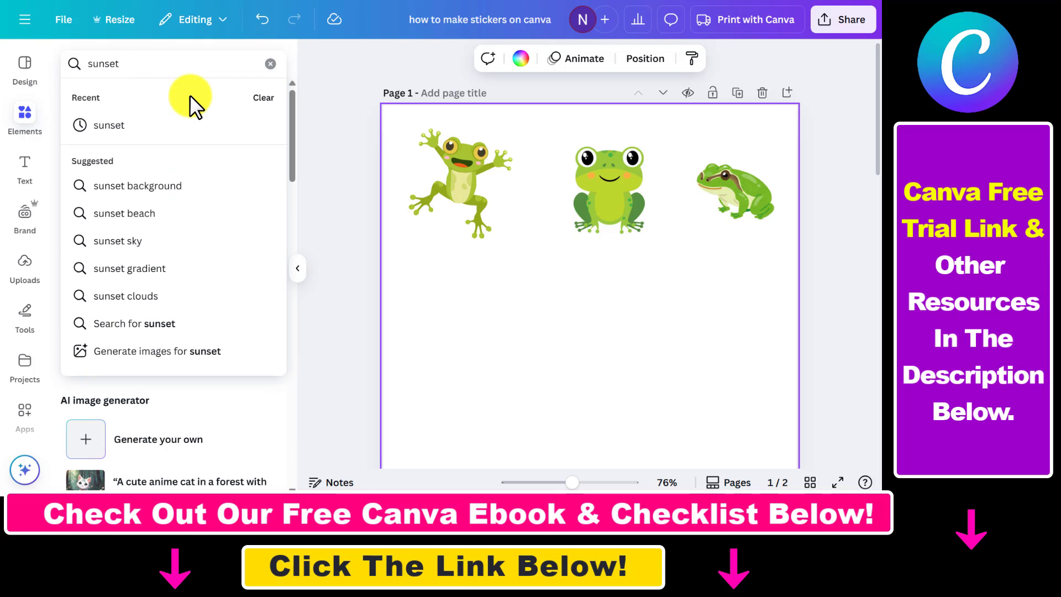
key(Return)
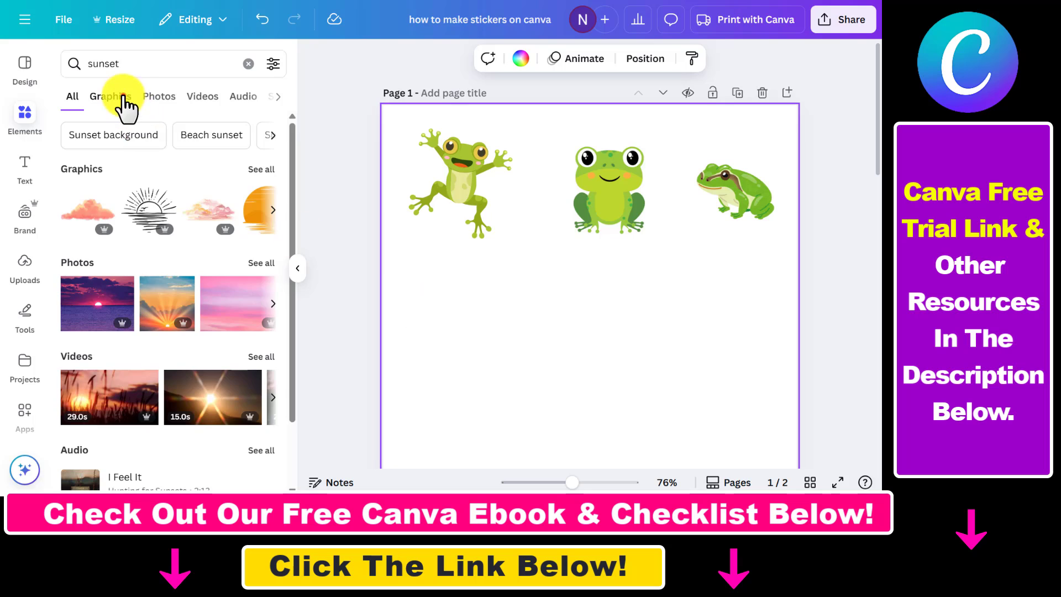
click(122, 96)
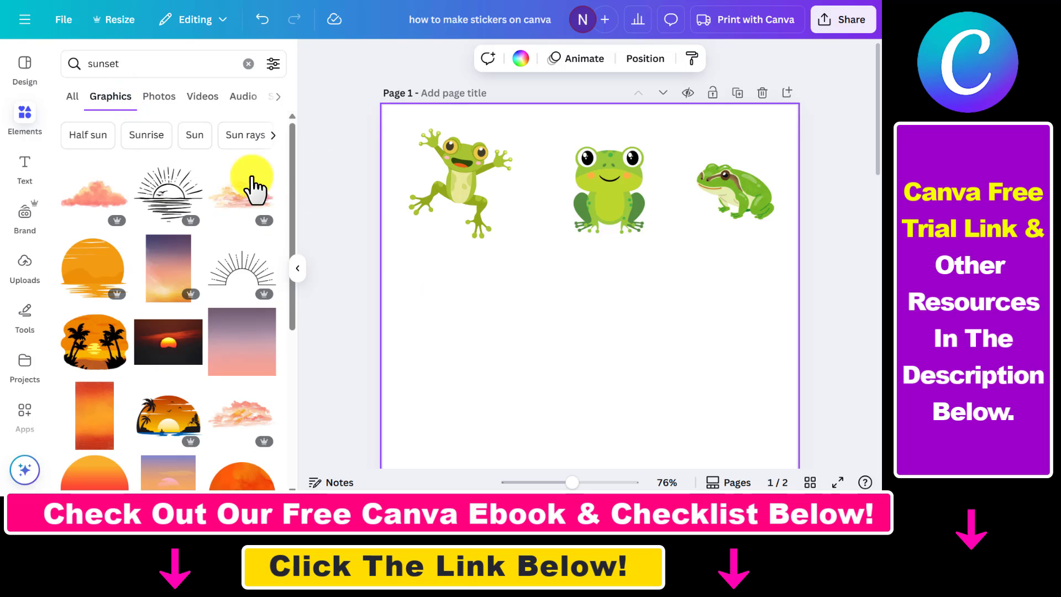
scroll(251, 188, down, 4)
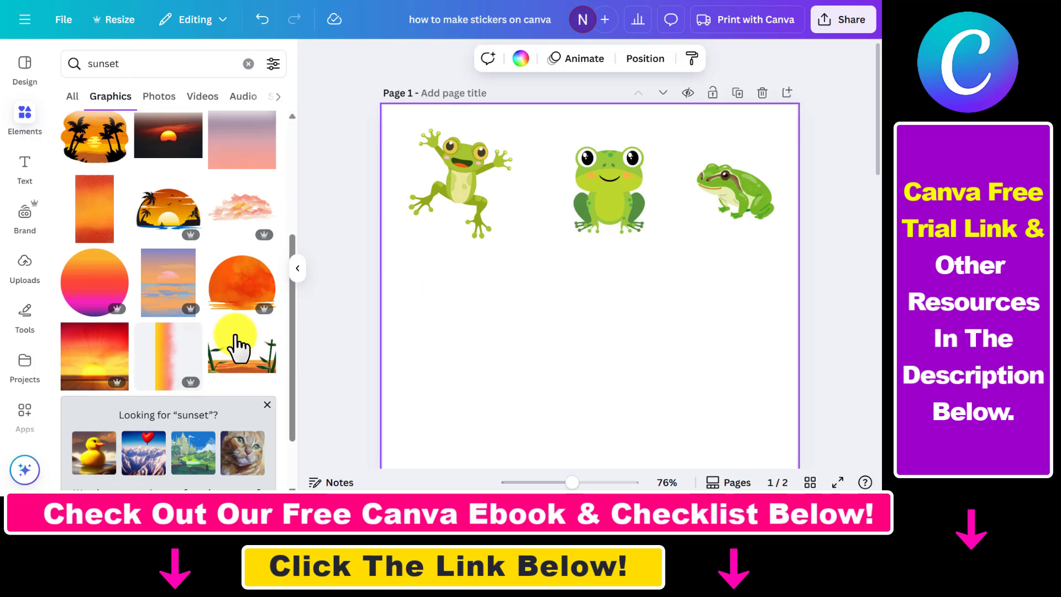
click(249, 64)
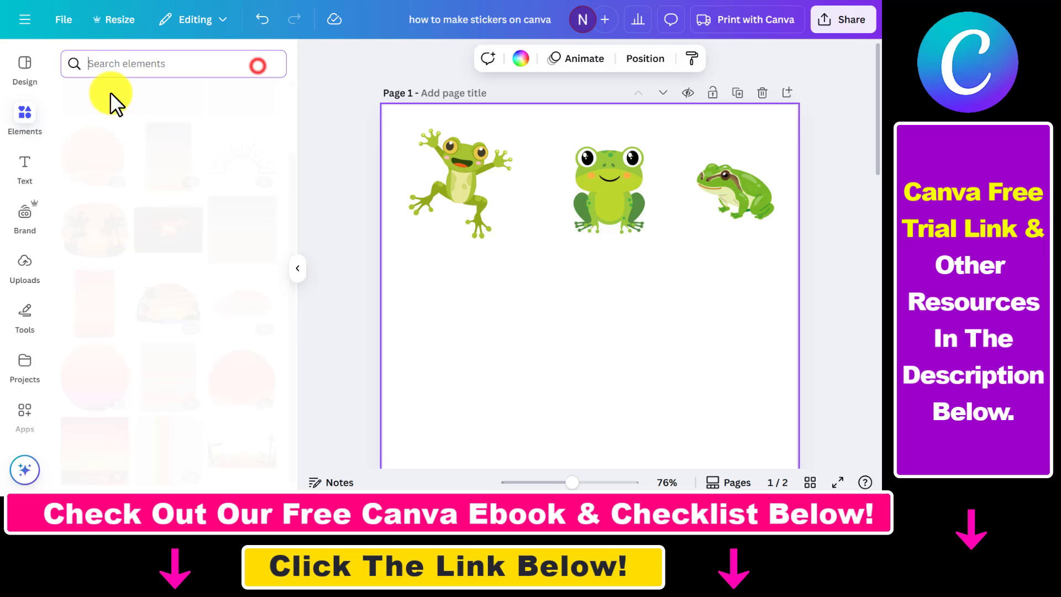
Add the sunset graphic from recently used elements to the page.
click(14, 117)
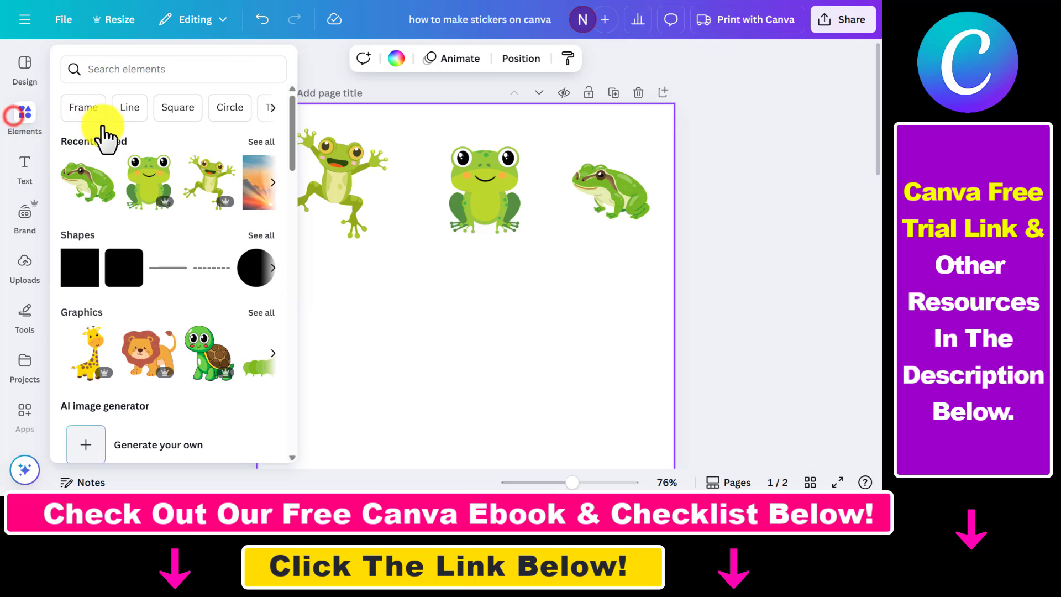
click(259, 144)
click(172, 200)
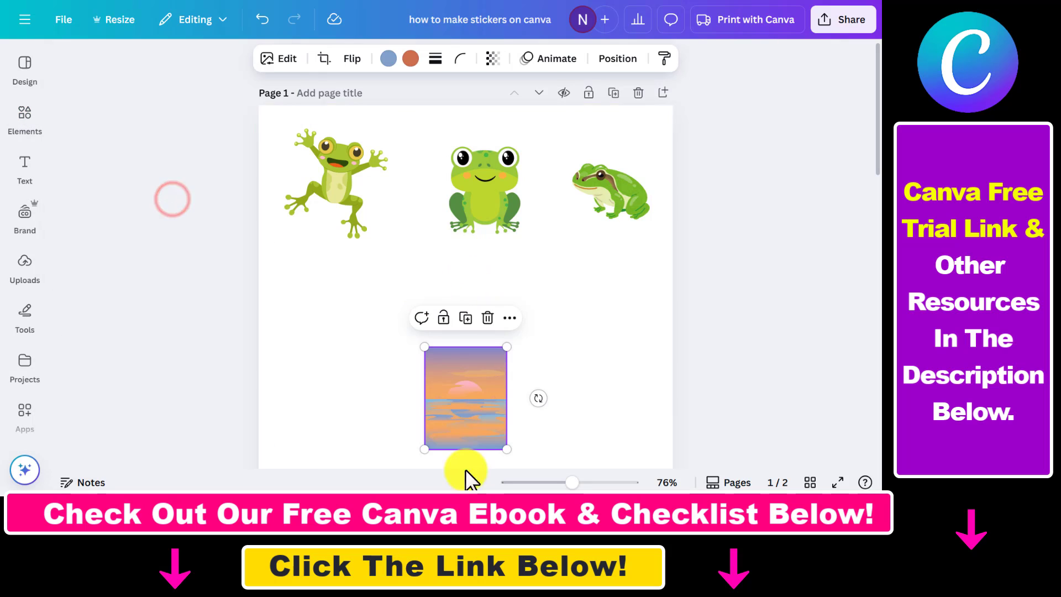
Enlarge the sunset graphic and place it behind the jumping frog.
drag(455, 424, 324, 313)
right_click(322, 194)
mouse_move(398, 257)
click(646, 304)
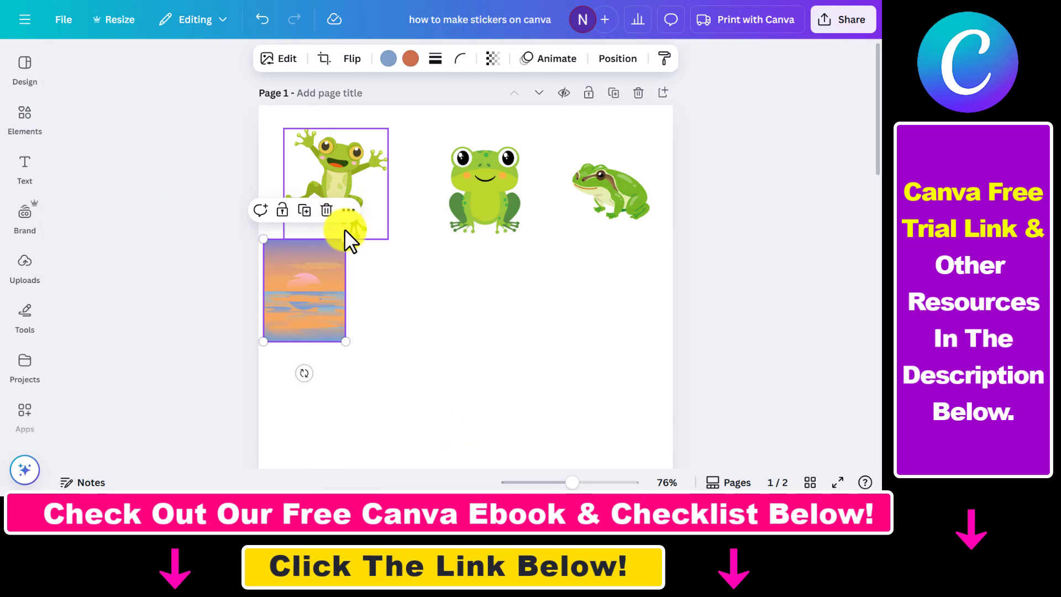
drag(346, 237, 389, 185)
drag(334, 272, 356, 230)
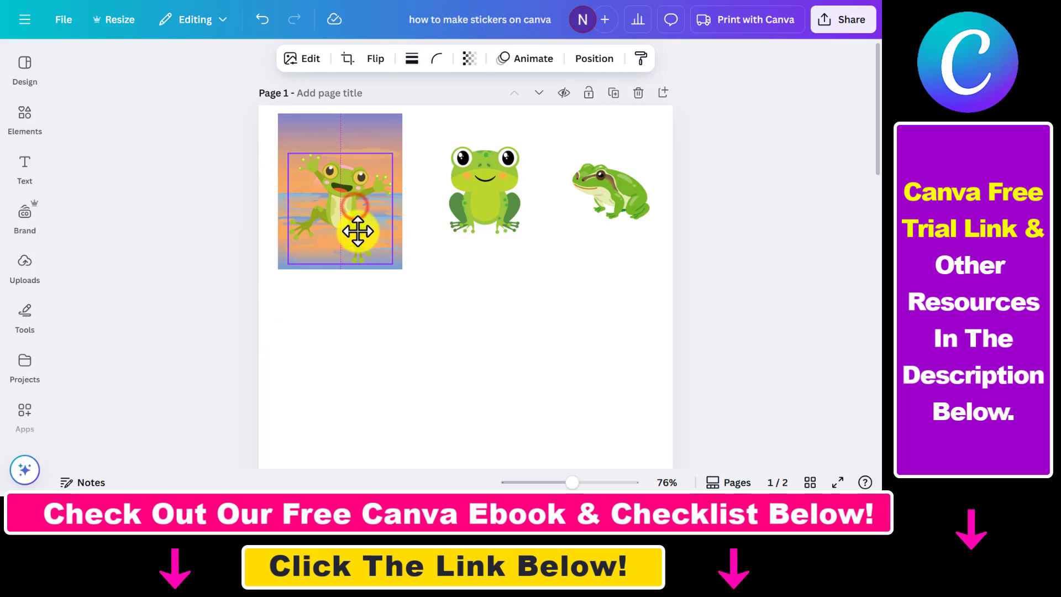
click(389, 306)
Shrink the jumping frog slightly and center it on the sunset.
click(347, 210)
drag(392, 155, 375, 167)
drag(340, 209, 349, 205)
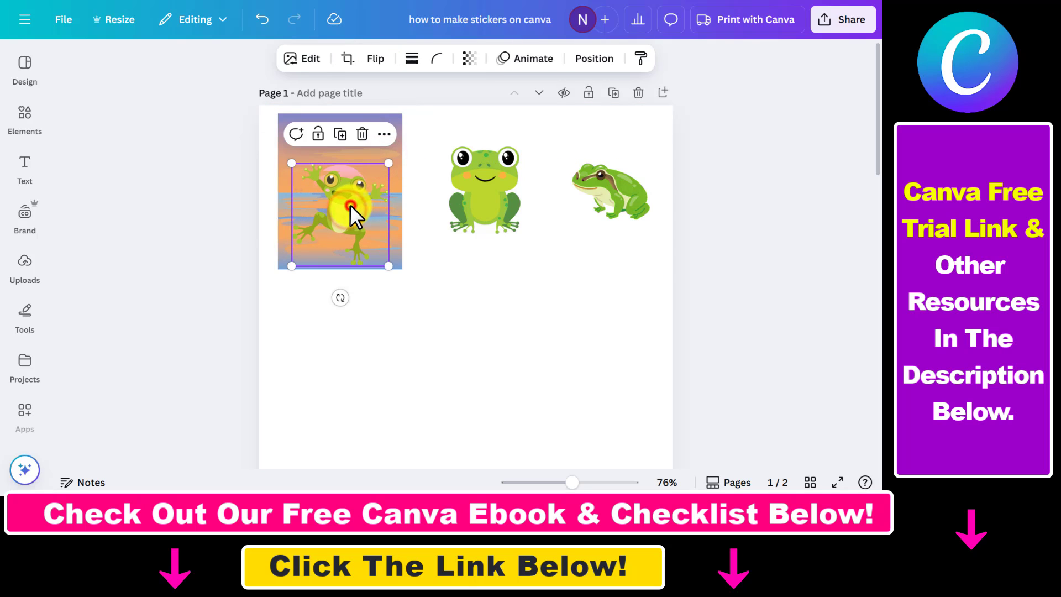
Open the jumping frog's edit options and apply the Outline shadow effect.
click(304, 58)
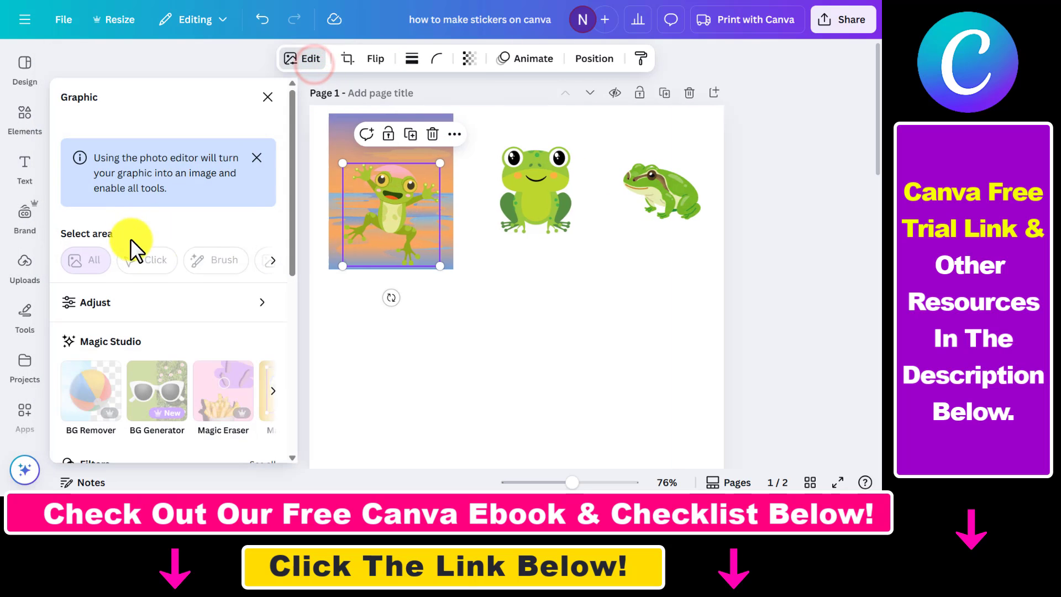
scroll(182, 276, down, 2)
click(174, 236)
scroll(208, 257, down, 6)
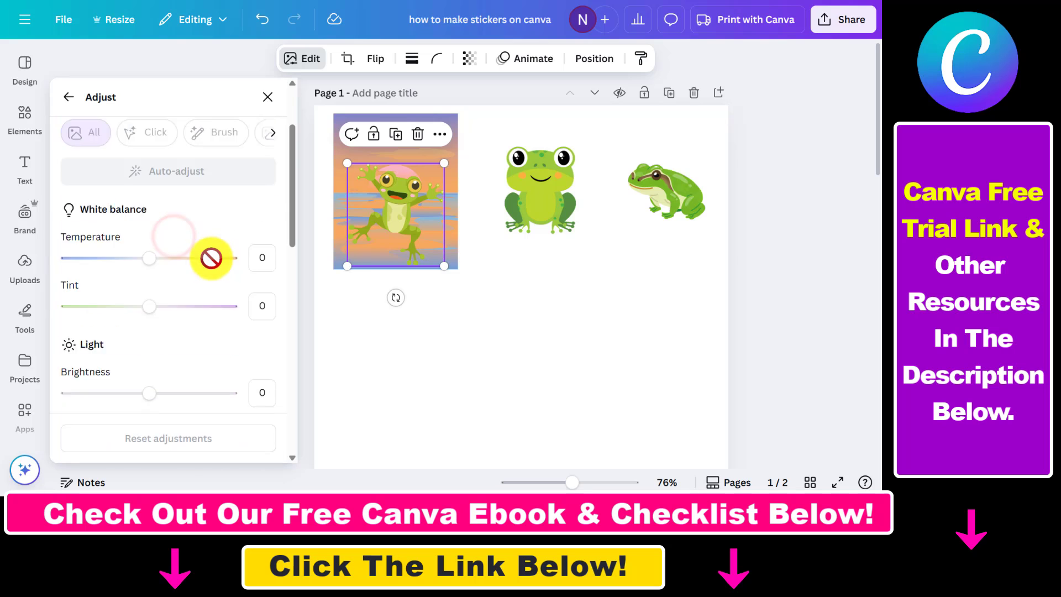
click(71, 97)
scroll(221, 221, down, 4)
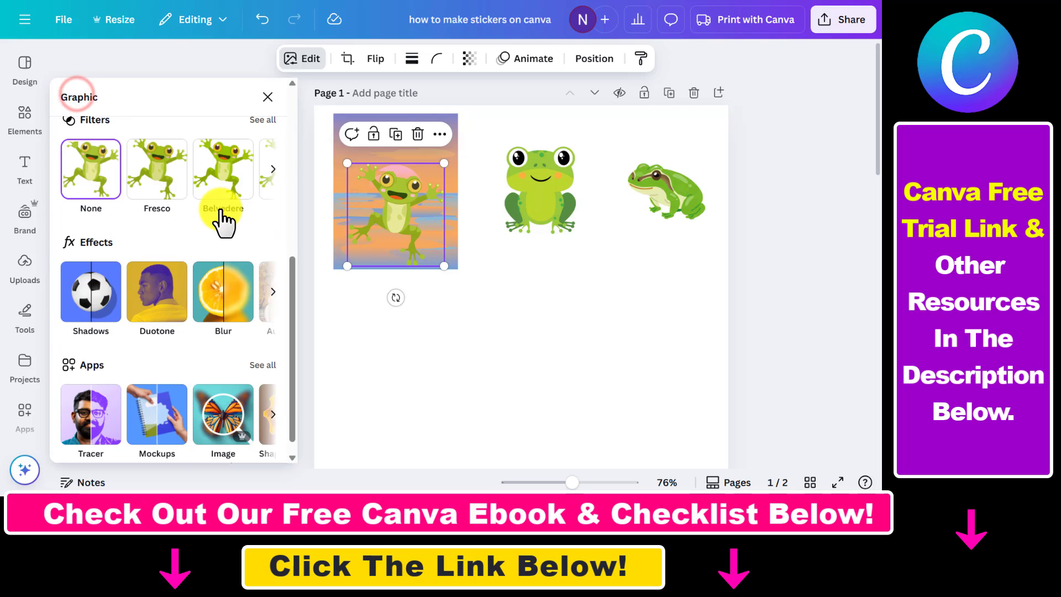
click(88, 303)
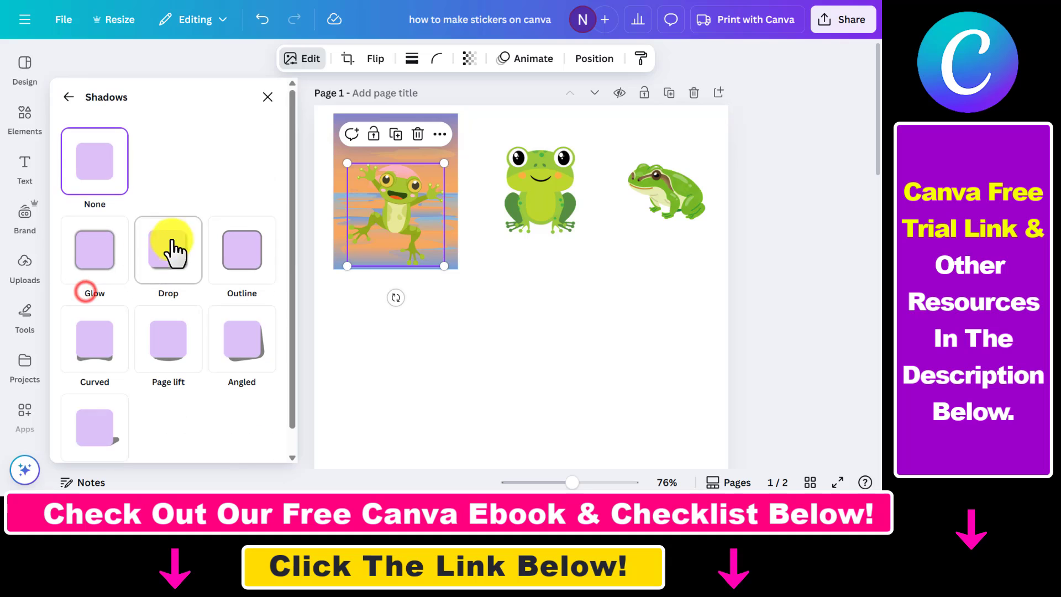
click(250, 265)
scroll(238, 332, down, 3)
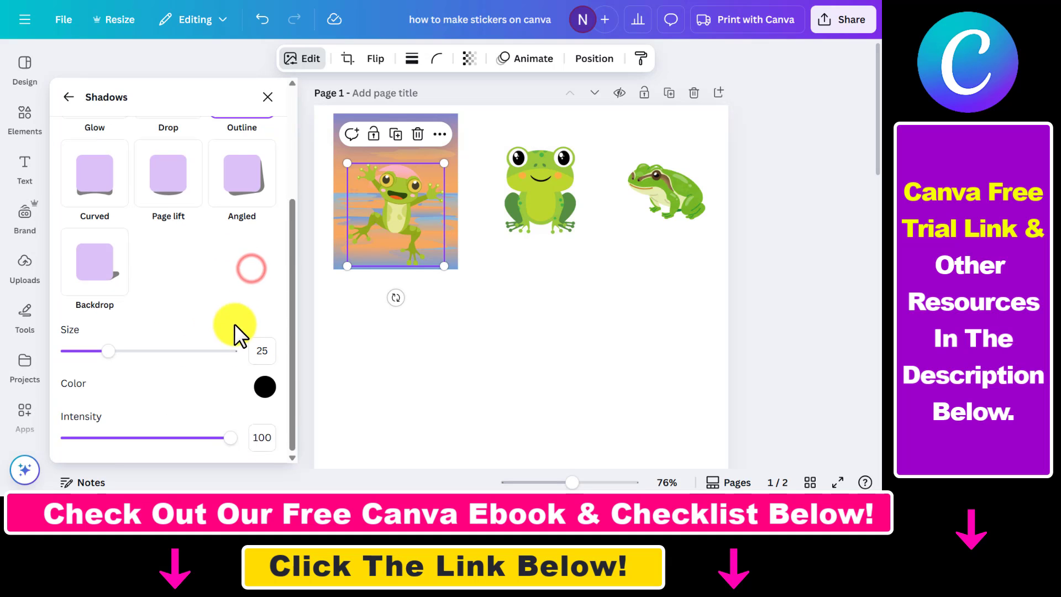
Change the frog's outline colour to a lighter shade.
click(266, 388)
click(266, 394)
click(267, 393)
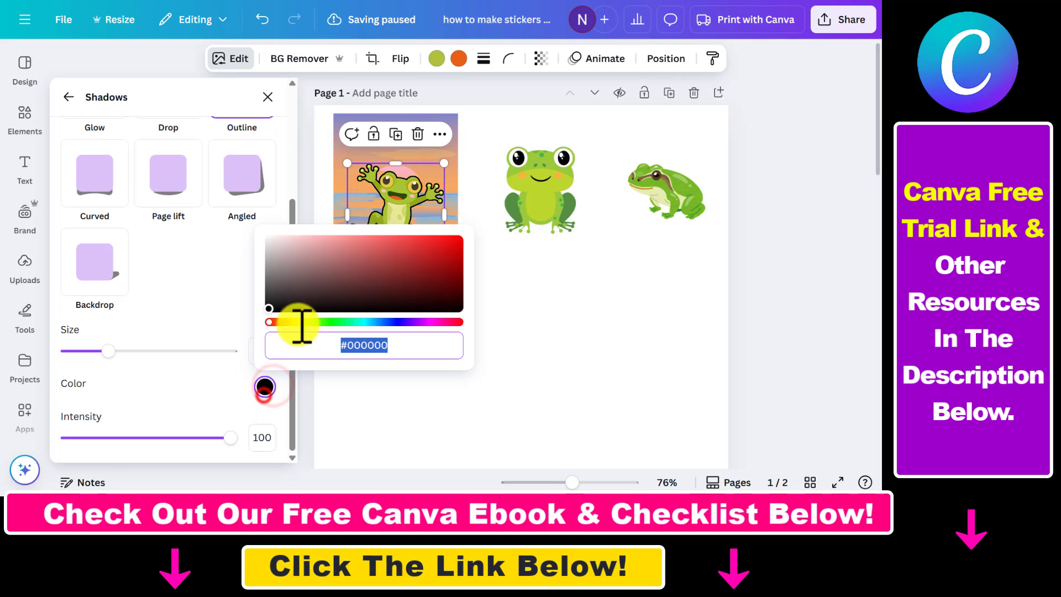
click(265, 304)
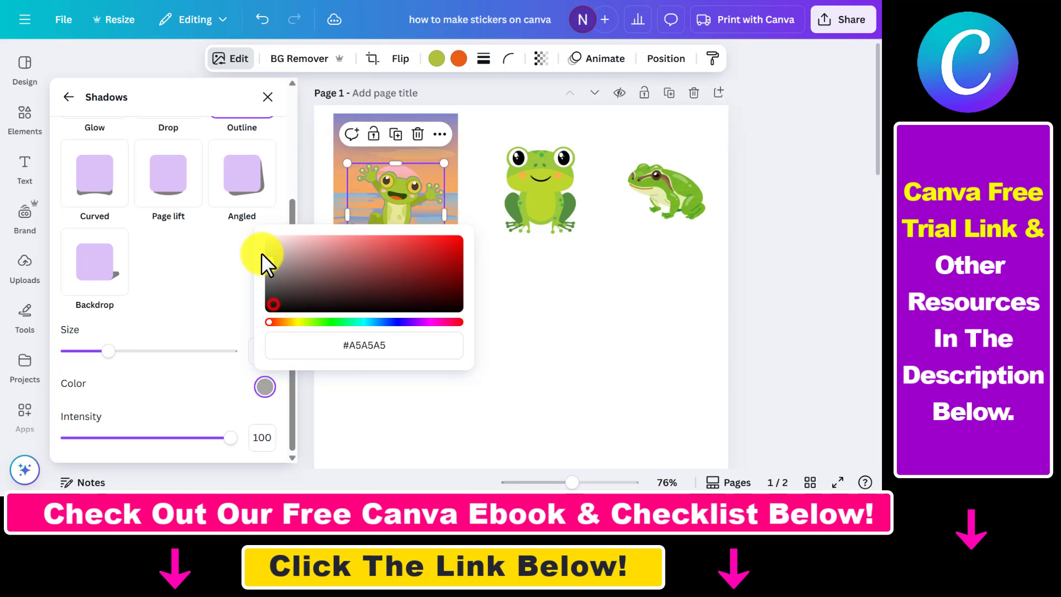
click(217, 273)
click(443, 296)
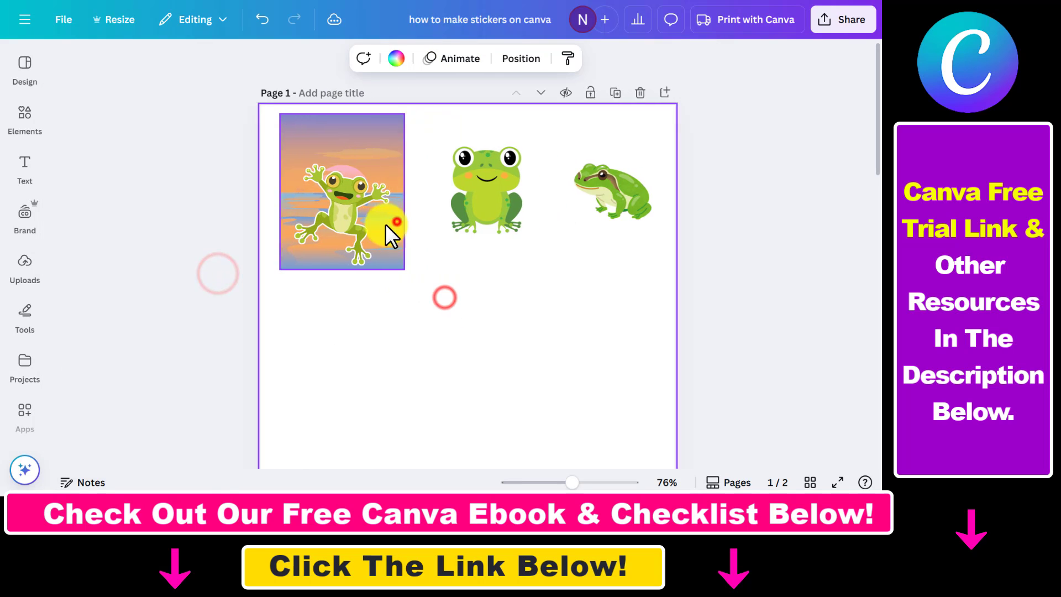
Resize and reposition the jumping frog and sunset background so they fit together.
click(397, 222)
click(357, 211)
drag(291, 163, 307, 179)
drag(351, 224, 336, 214)
drag(430, 310, 318, 182)
mouse_move(342, 143)
mouse_down()
mouse_move(343, 156)
mouse_move(331, 150)
mouse_up()
Align the cute frog and realistic frog evenly beside the sunset sticker.
click(447, 264)
drag(485, 190, 467, 206)
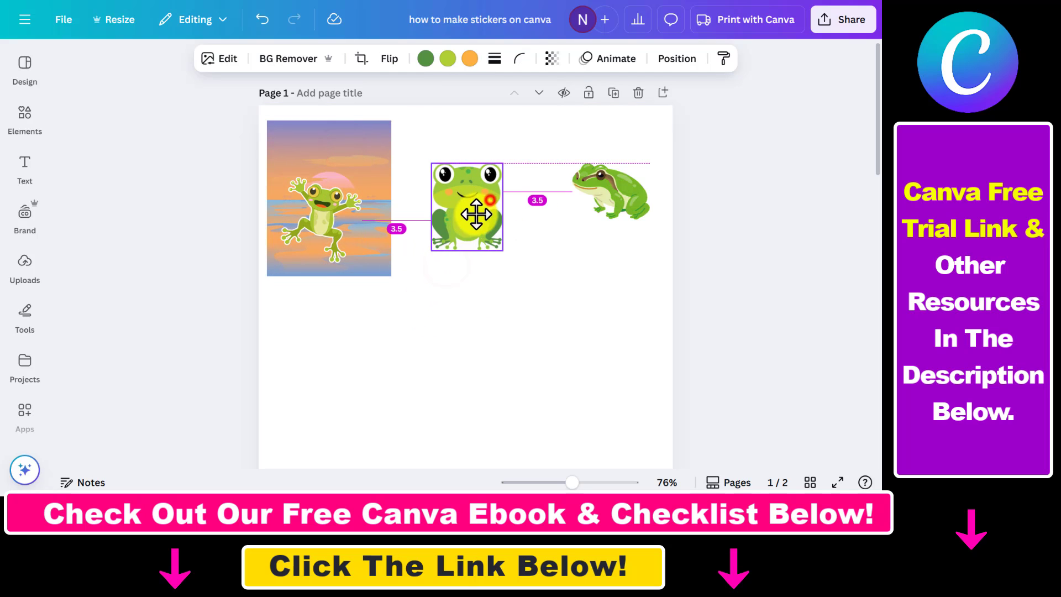
drag(636, 200, 625, 202)
click(602, 296)
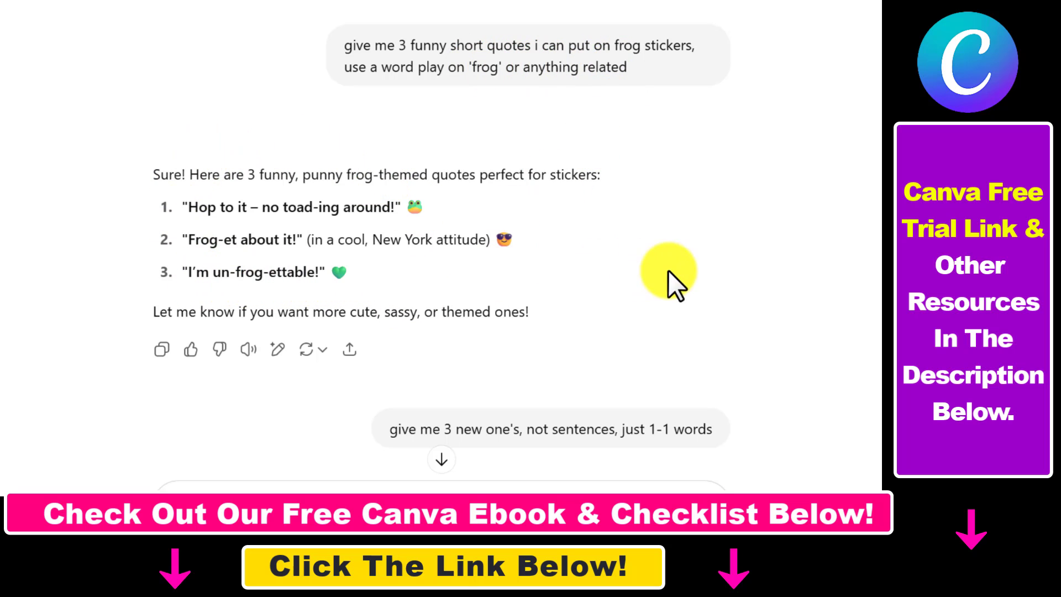
Review the chatbot's suggested frog pun words for the sticker text.
scroll(697, 260, down, 5)
scroll(199, 135, up, 3)
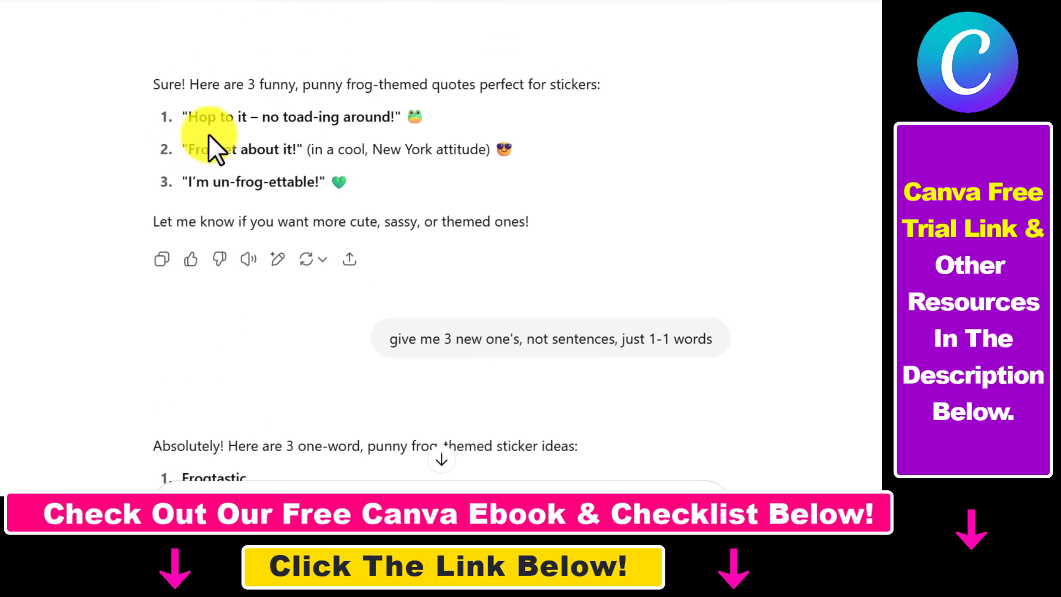
scroll(592, 232, down, 3)
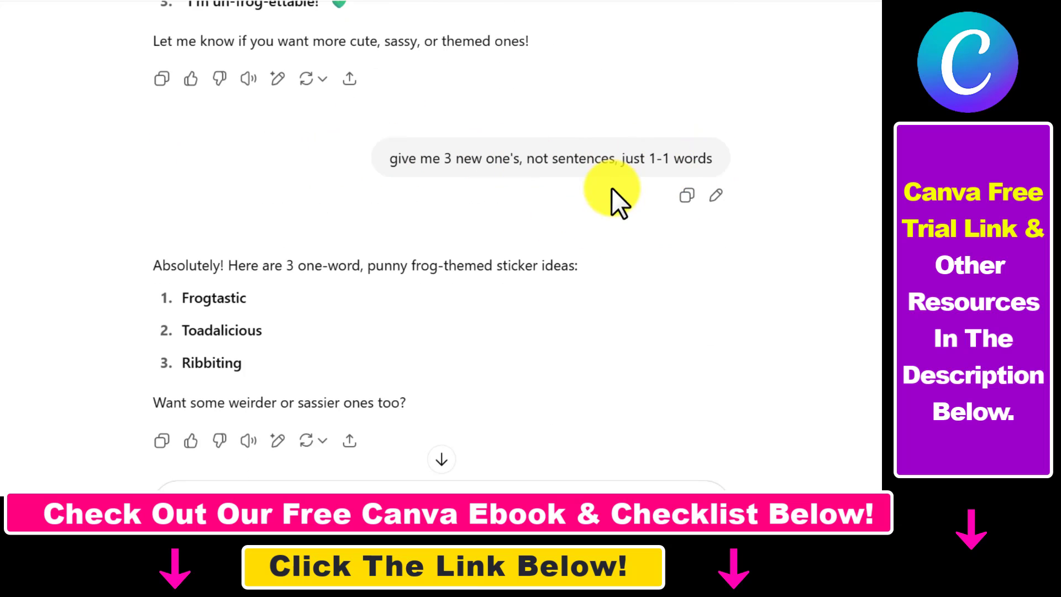
scroll(574, 226, down, 3)
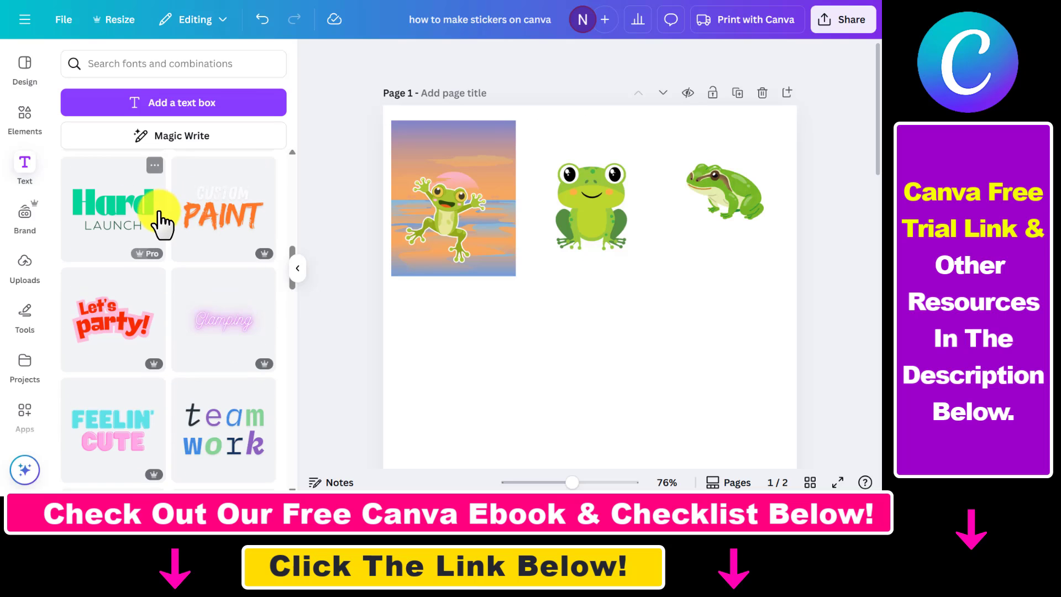
scroll(154, 213, up, 5)
scroll(196, 230, down, 5)
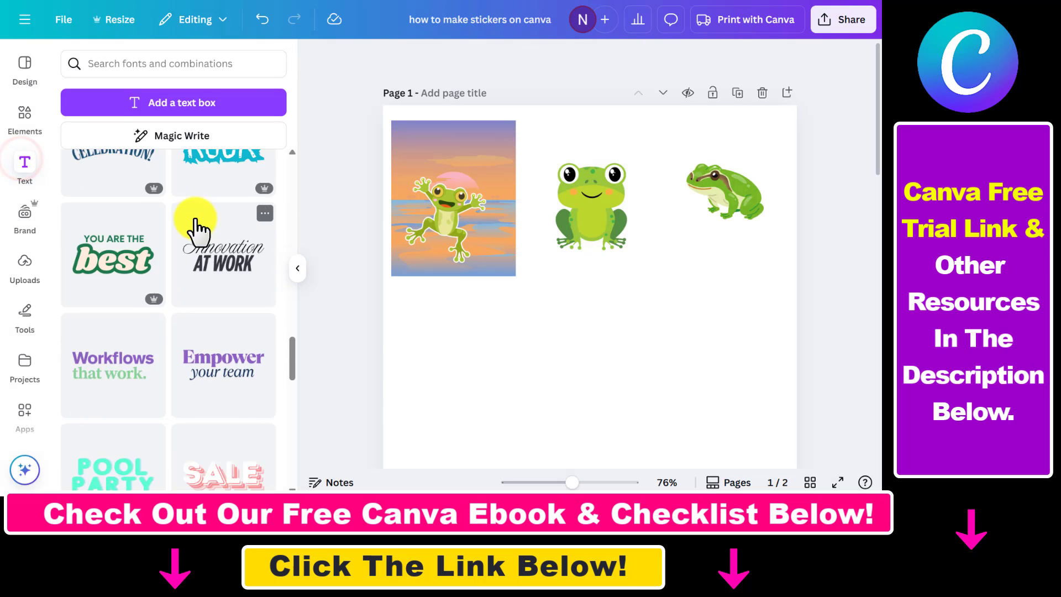
Add the 'team work' text template from the recently used text designs to the page.
scroll(158, 206, up, 8)
scroll(158, 208, down, 5)
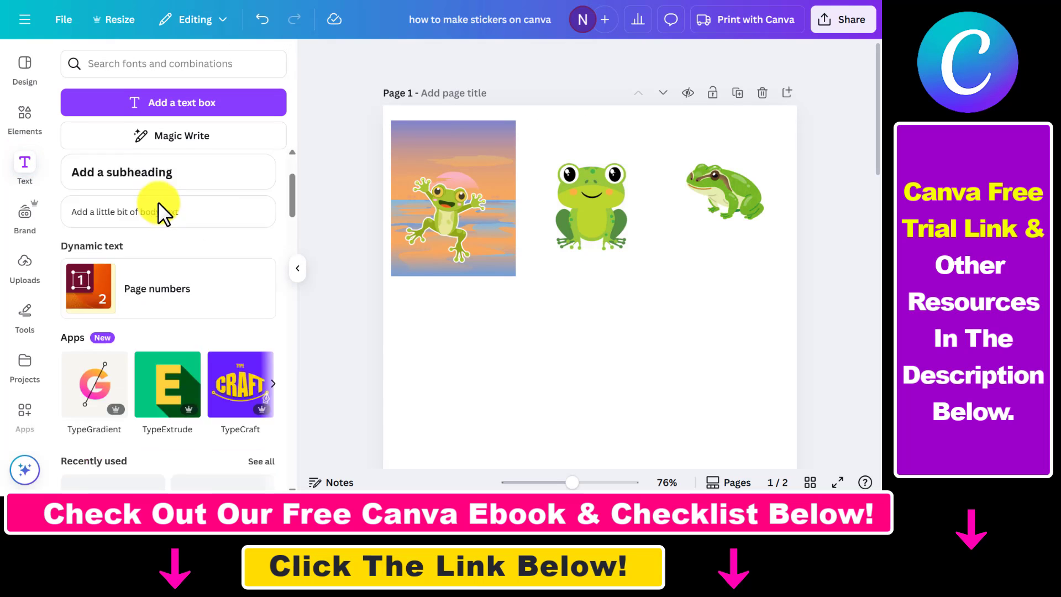
click(258, 237)
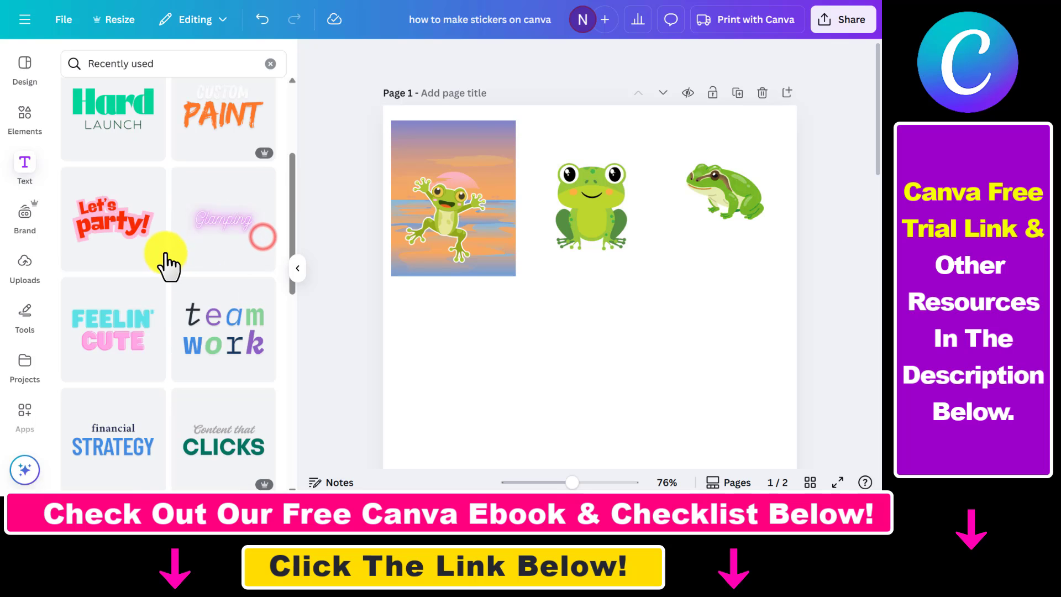
scroll(166, 249, up, 5)
scroll(166, 251, down, 6)
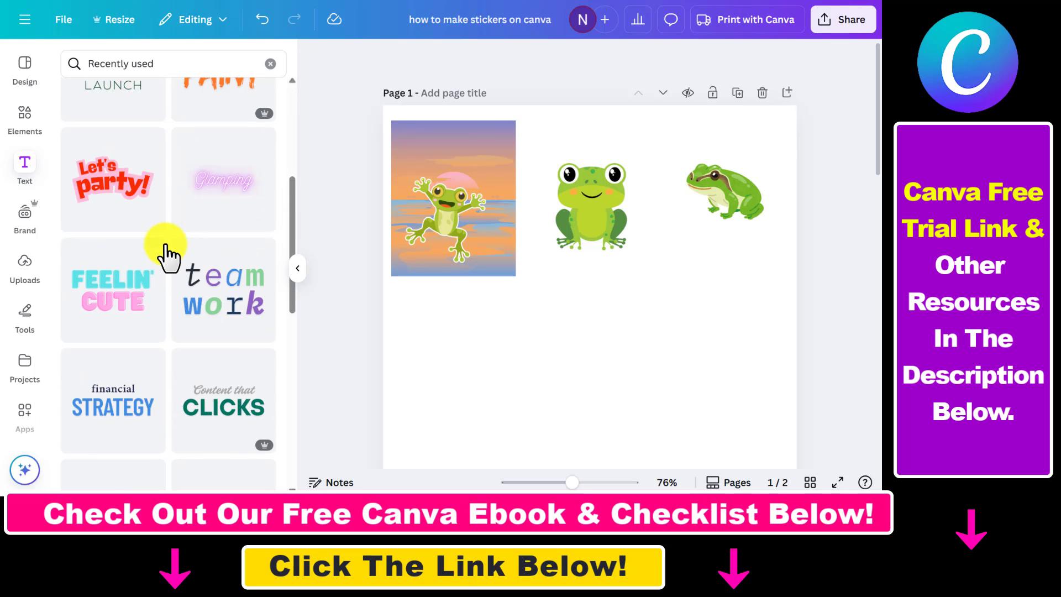
click(238, 229)
drag(575, 386, 689, 324)
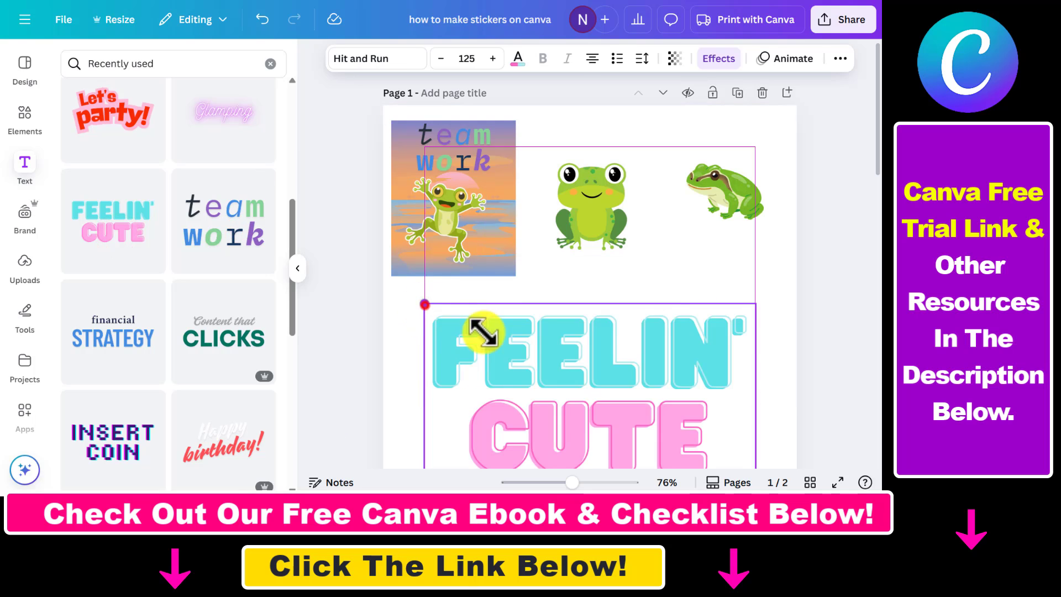
Shrink the team work text onto the sunset sticker and add a 'Feelin' Cute' text below the cute frog.
drag(425, 305, 556, 223)
drag(602, 195, 627, 150)
drag(605, 219, 609, 209)
click(654, 307)
scroll(178, 265, down, 5)
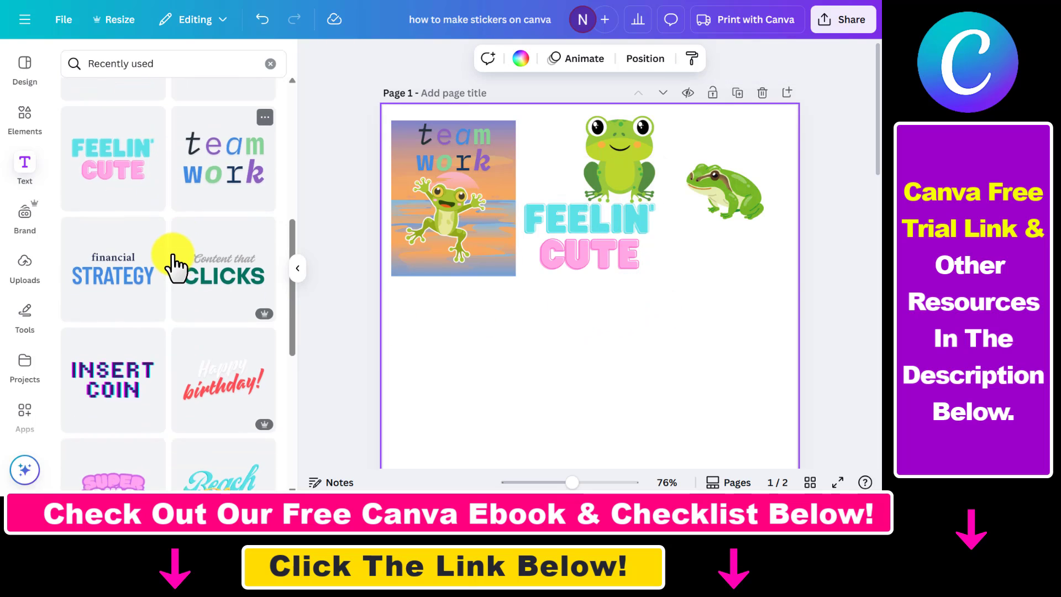
Add the 'ROCK' text template beneath the realistic frog.
scroll(171, 265, down, 2)
click(220, 254)
drag(424, 351, 728, 251)
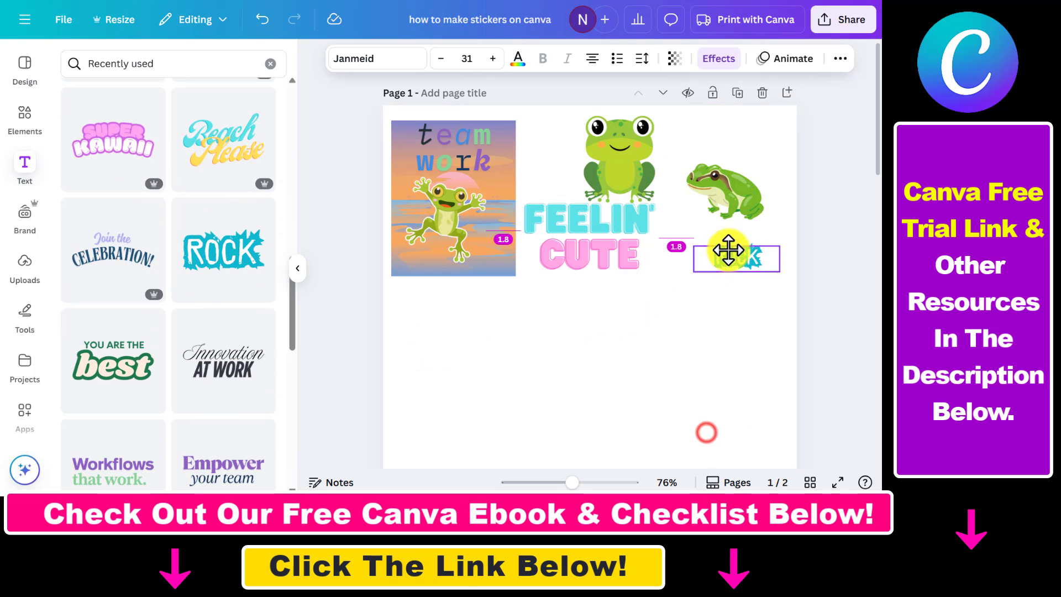
click(297, 268)
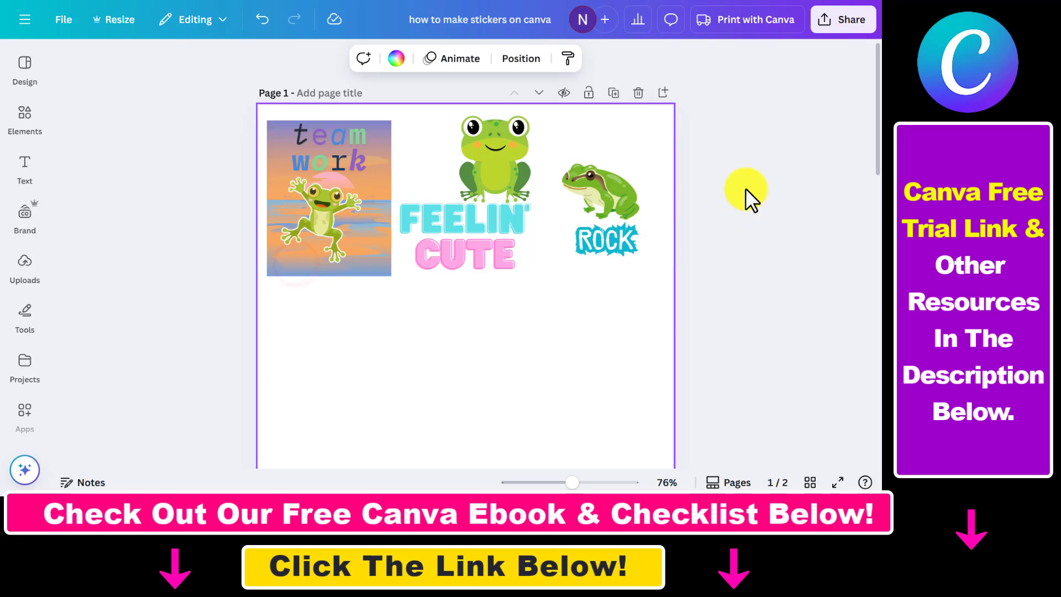
Edit the first line of the sunset sticker's text to read 'frog-'.
click(286, 131)
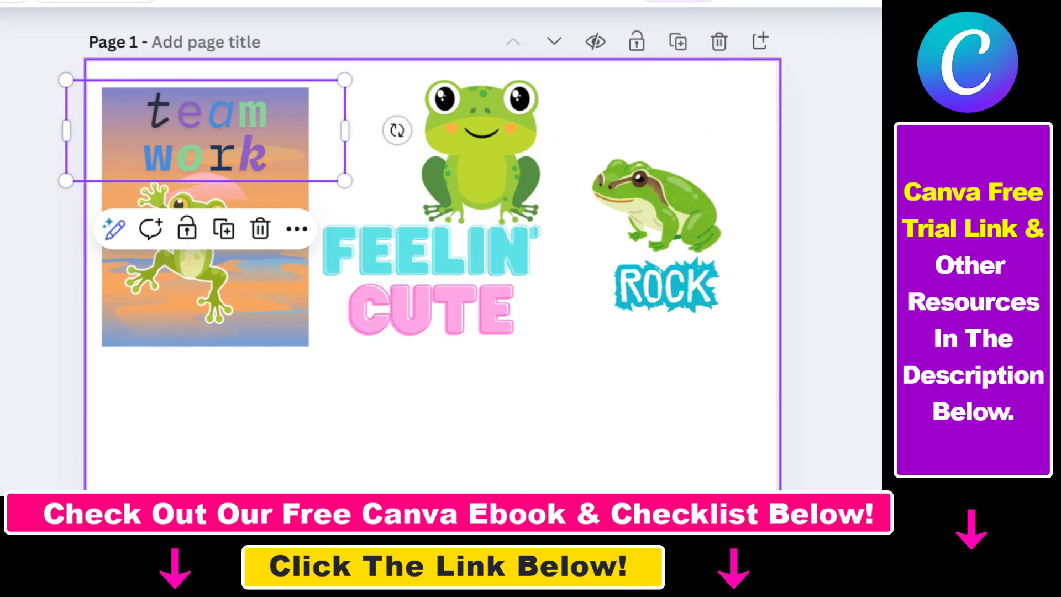
double_click(191, 138)
click(262, 107)
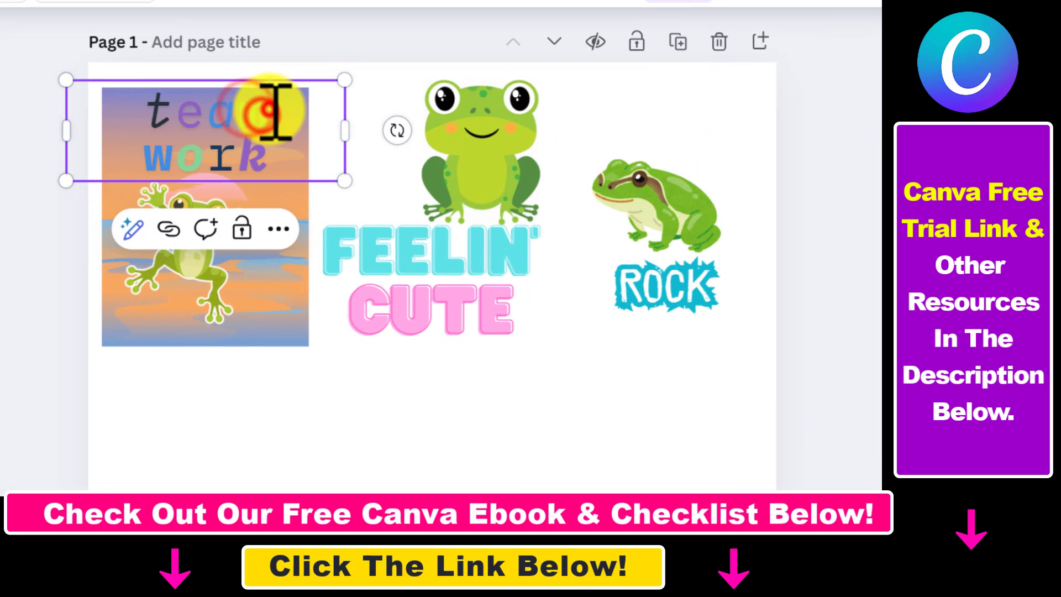
click(178, 113)
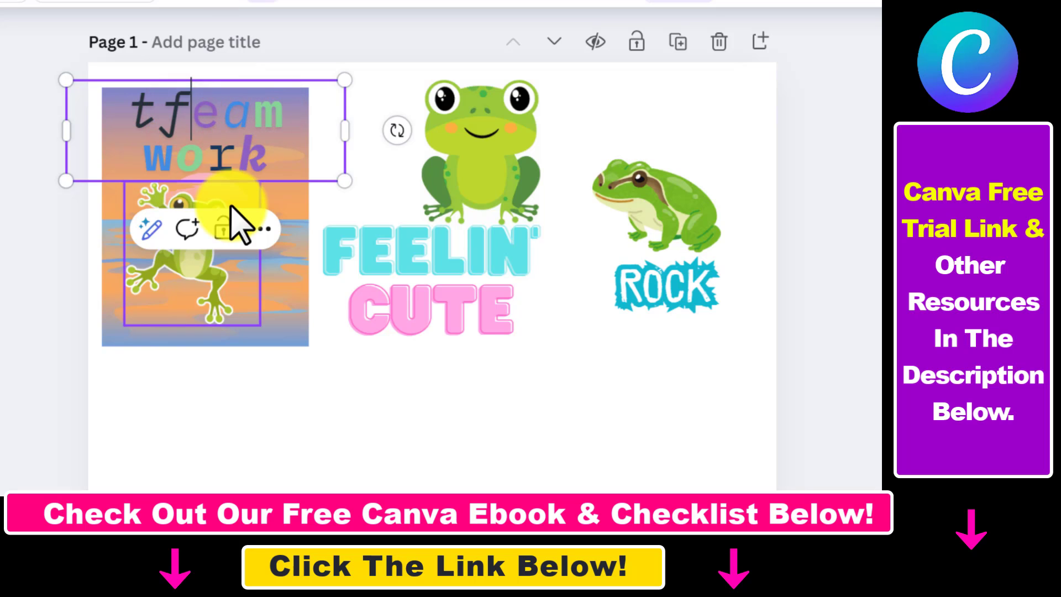
text(f)
click(180, 91)
click(166, 102)
key(BackSpace)
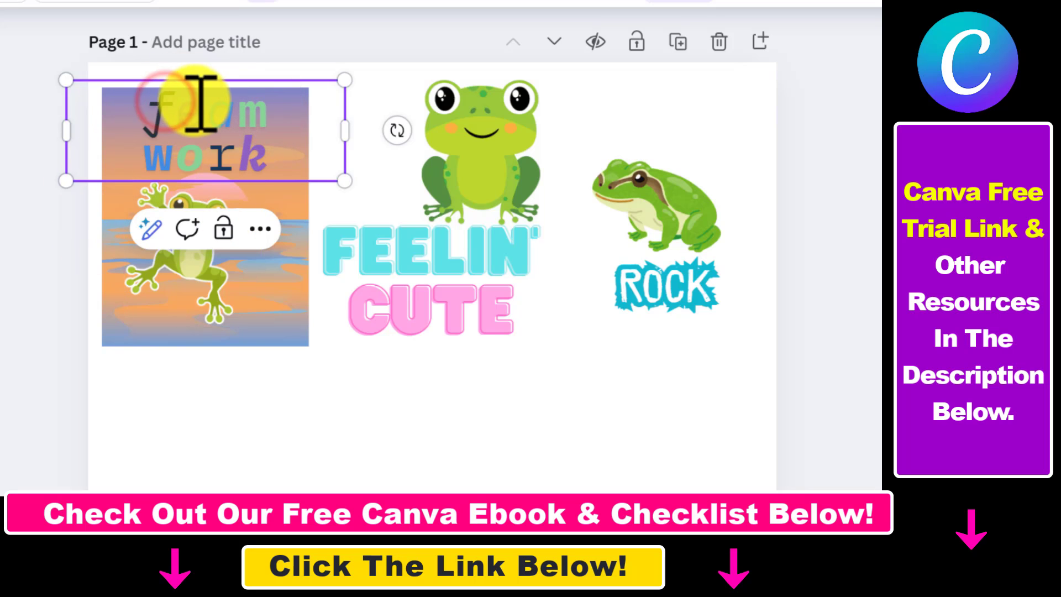
click(194, 103)
text(r)
click(190, 105)
key(BackSpace)
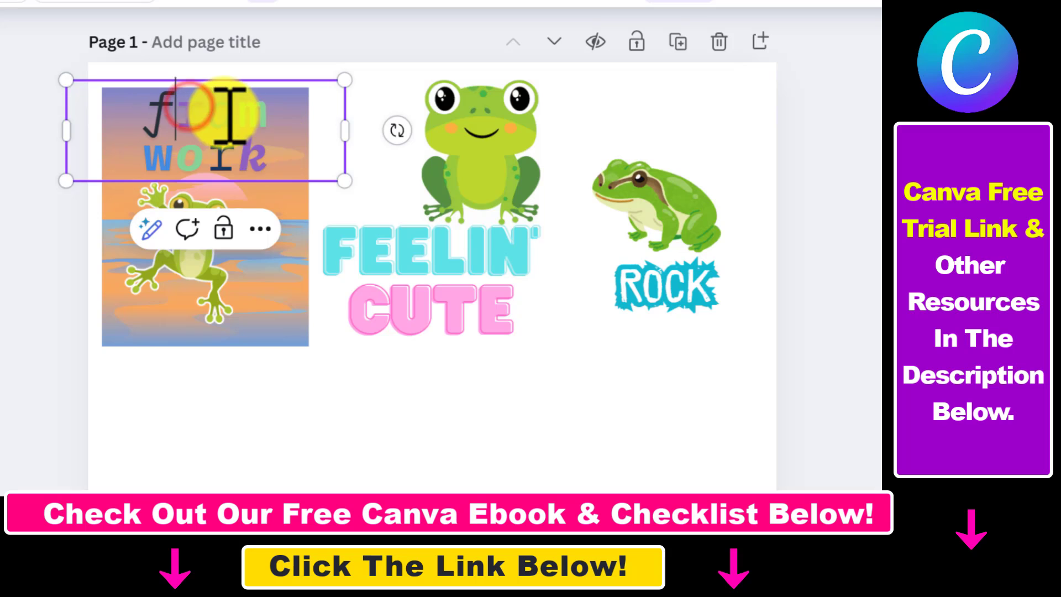
click(224, 105)
text(o)
click(215, 119)
key(BackSpace)
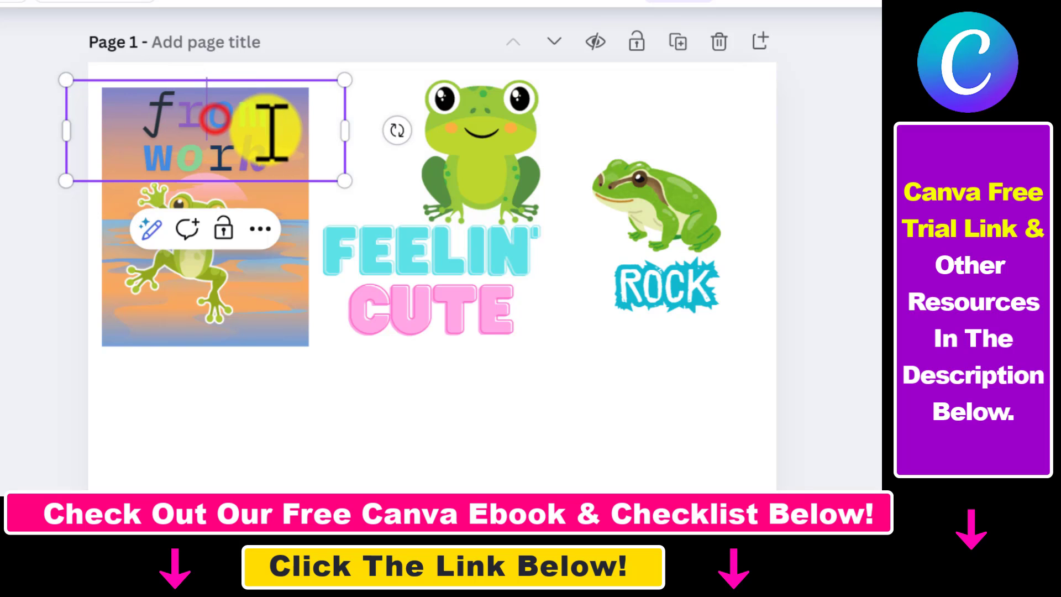
click(256, 105)
text(g)
click(253, 115)
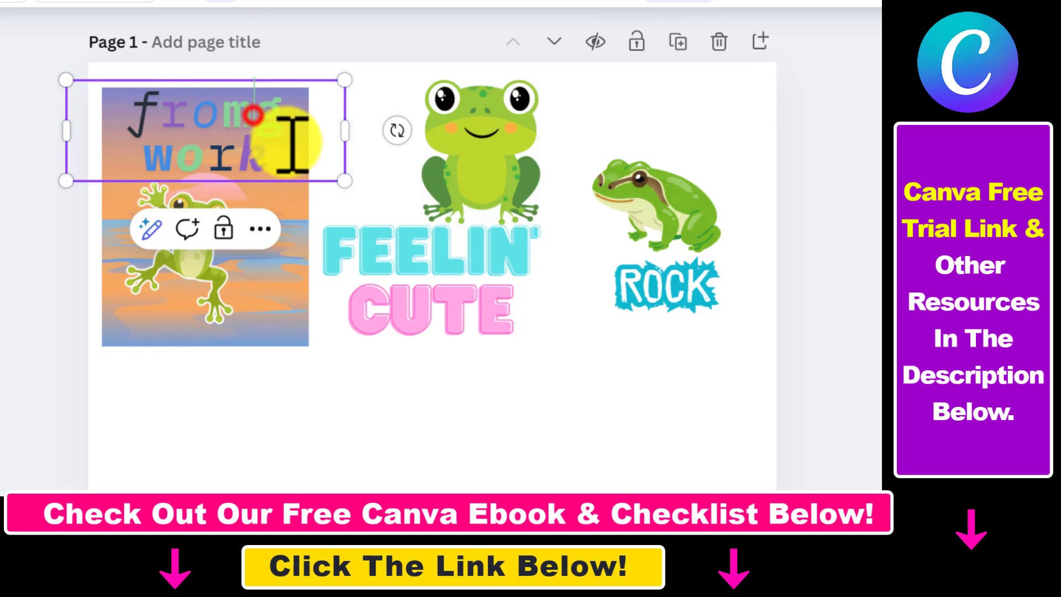
key(BackSpace)
click(279, 114)
text(-)
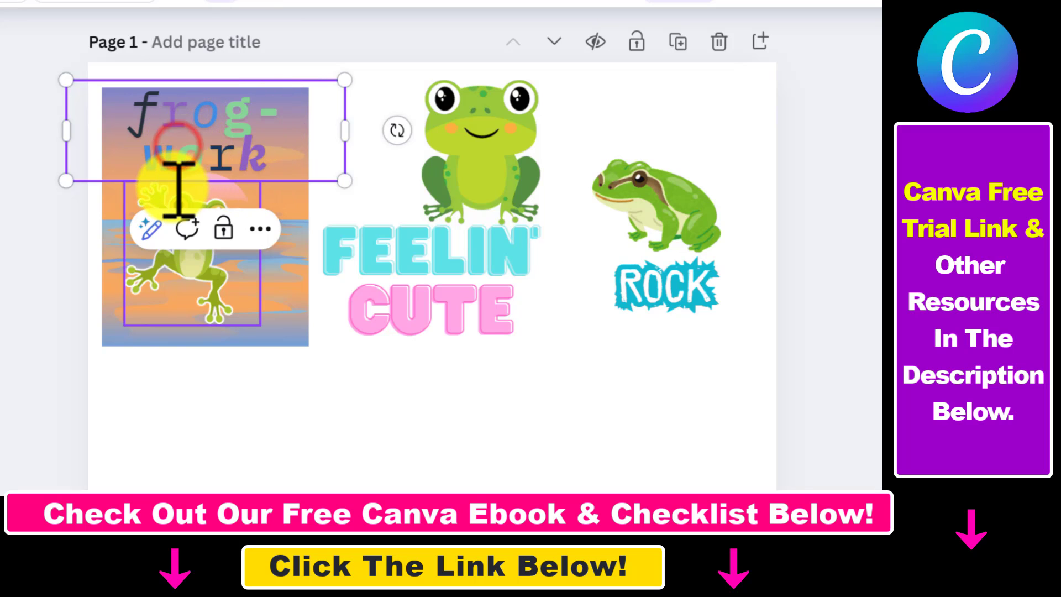
Edit the second line of the sunset sticker's text to read 'tastic'.
click(168, 160)
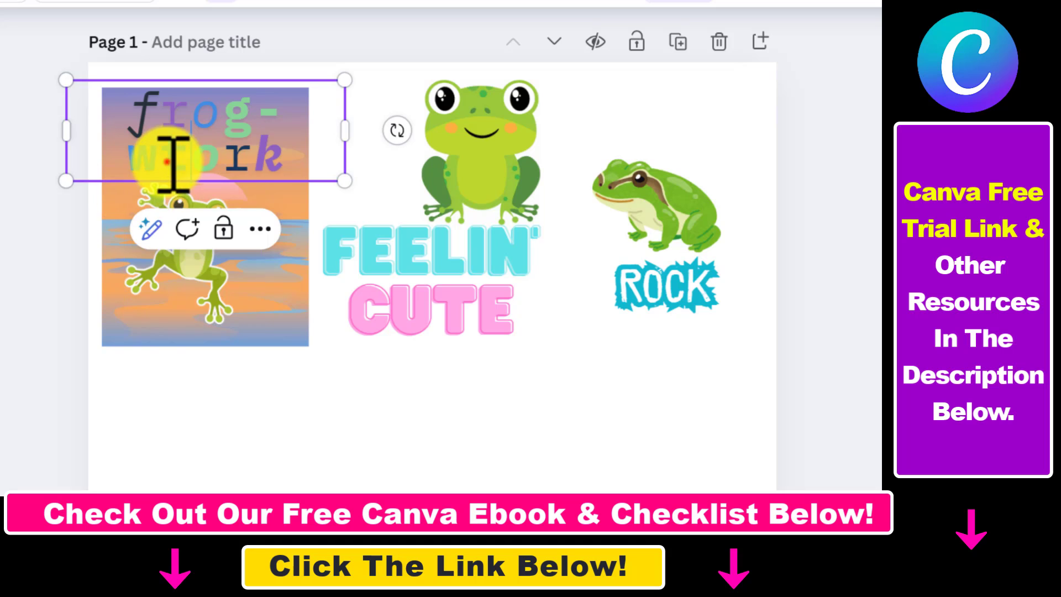
text(t)
click(167, 162)
key(BackSpace)
click(196, 160)
click(226, 165)
text(s)
click(214, 149)
key(BackSpace)
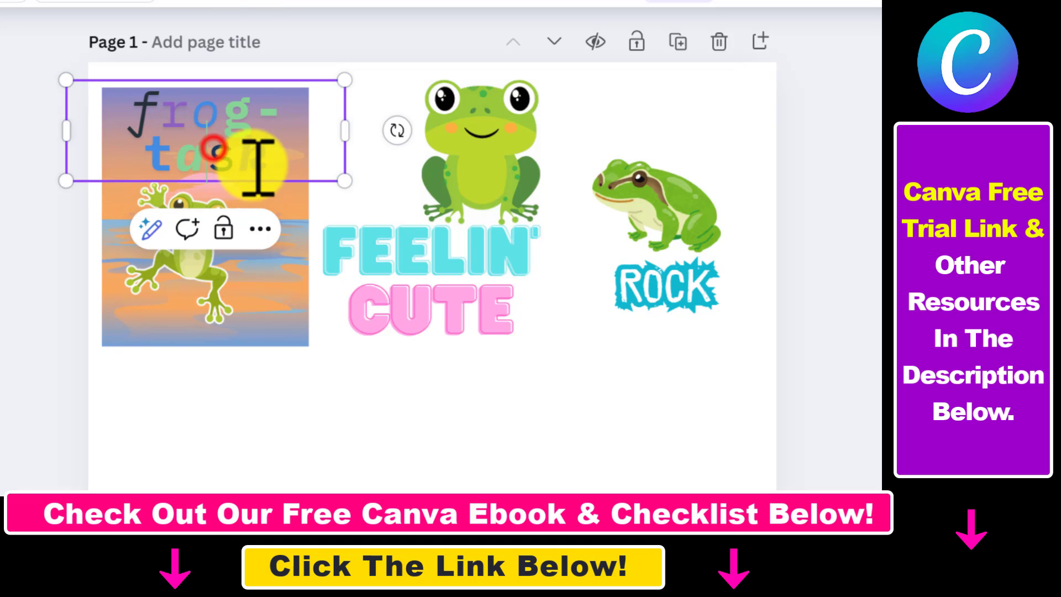
click(262, 156)
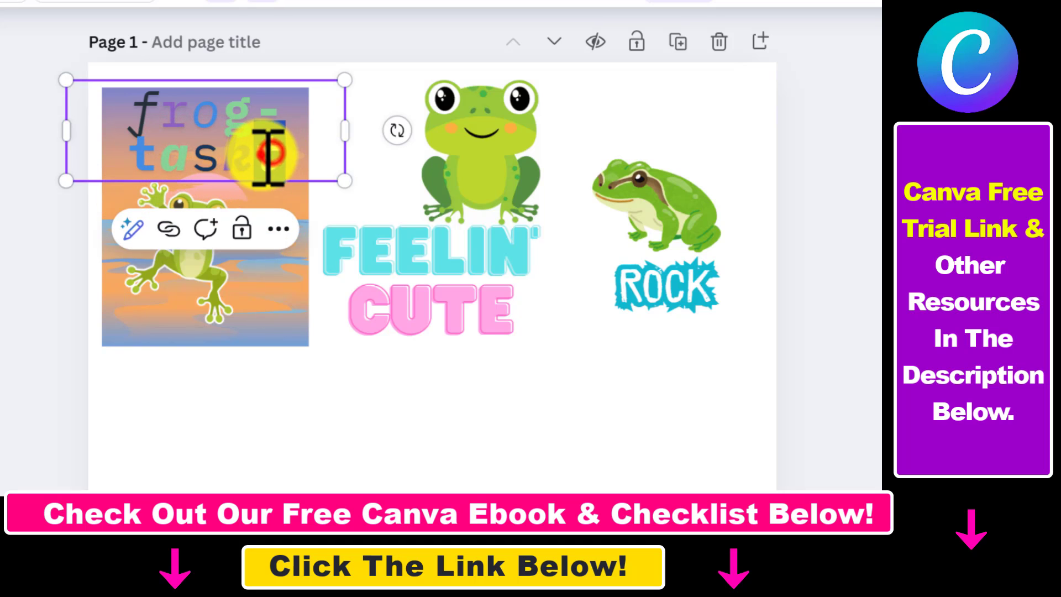
double_click(266, 155)
key(BackSpace)
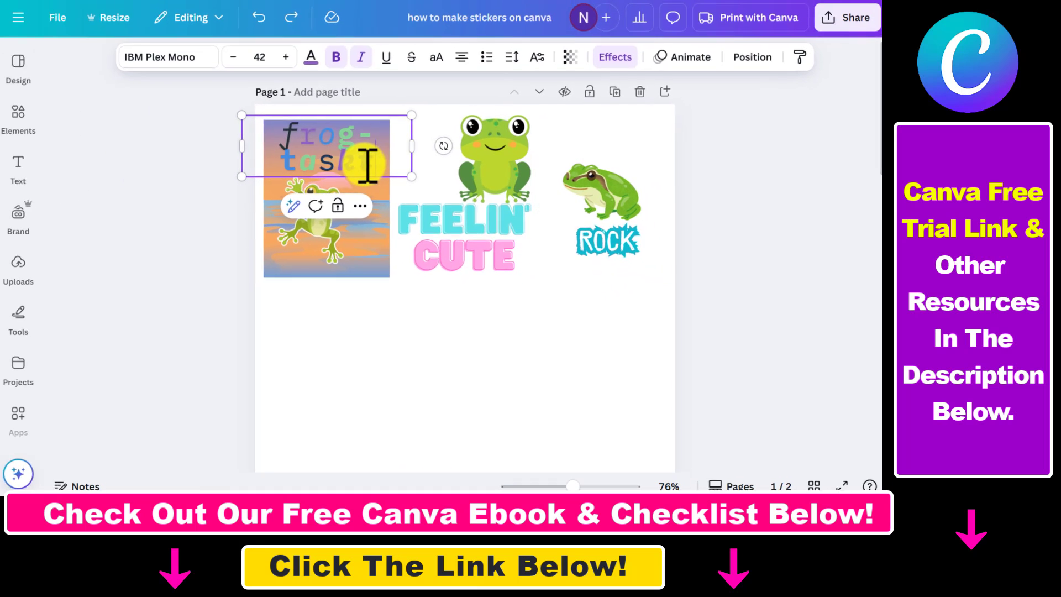
Set the frog-tastic text's effect outline colour to white.
click(236, 174)
click(315, 60)
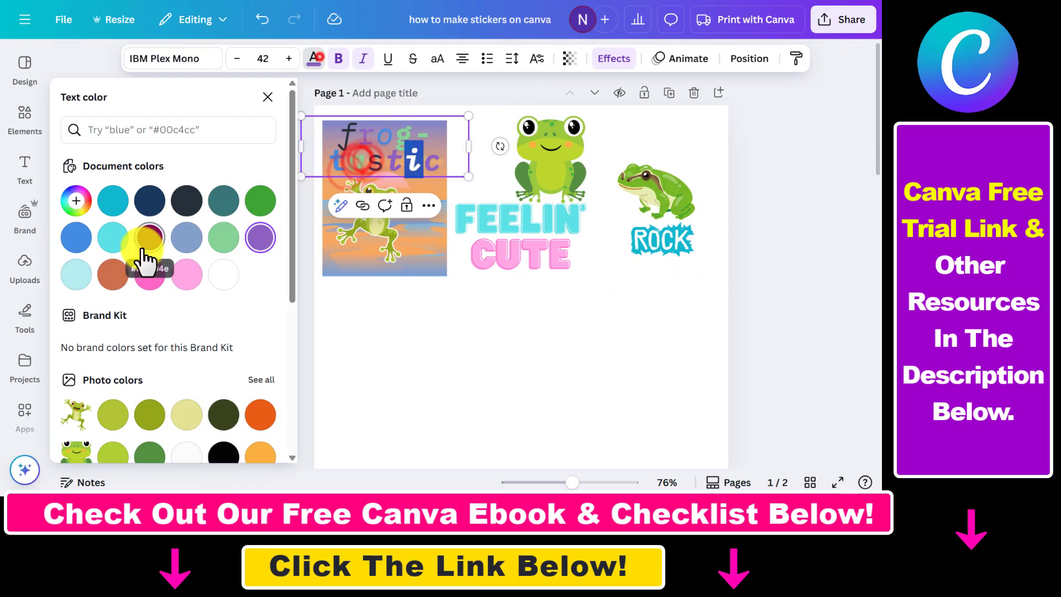
click(204, 284)
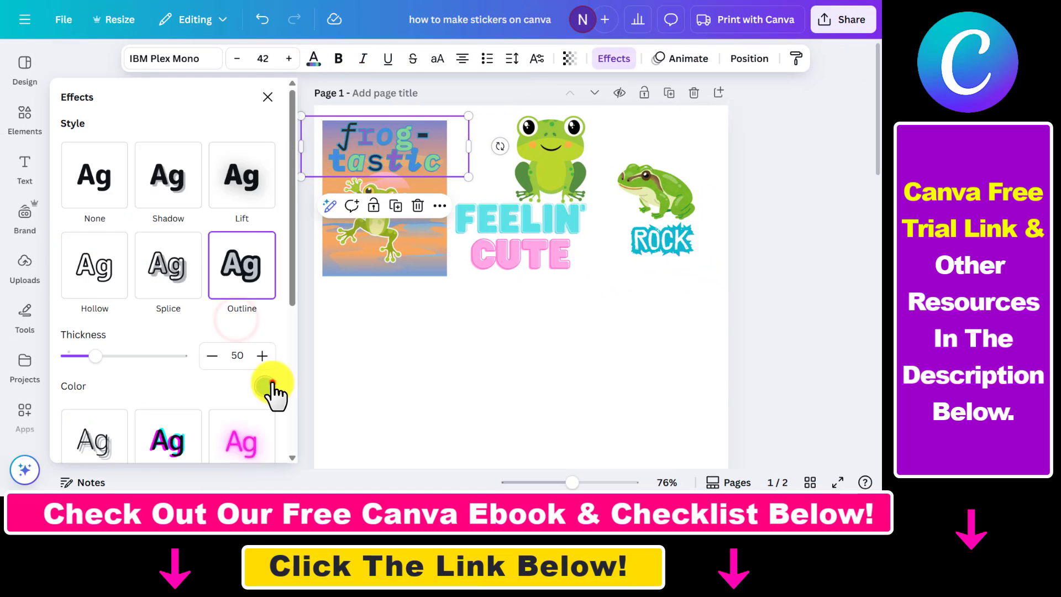
click(266, 385)
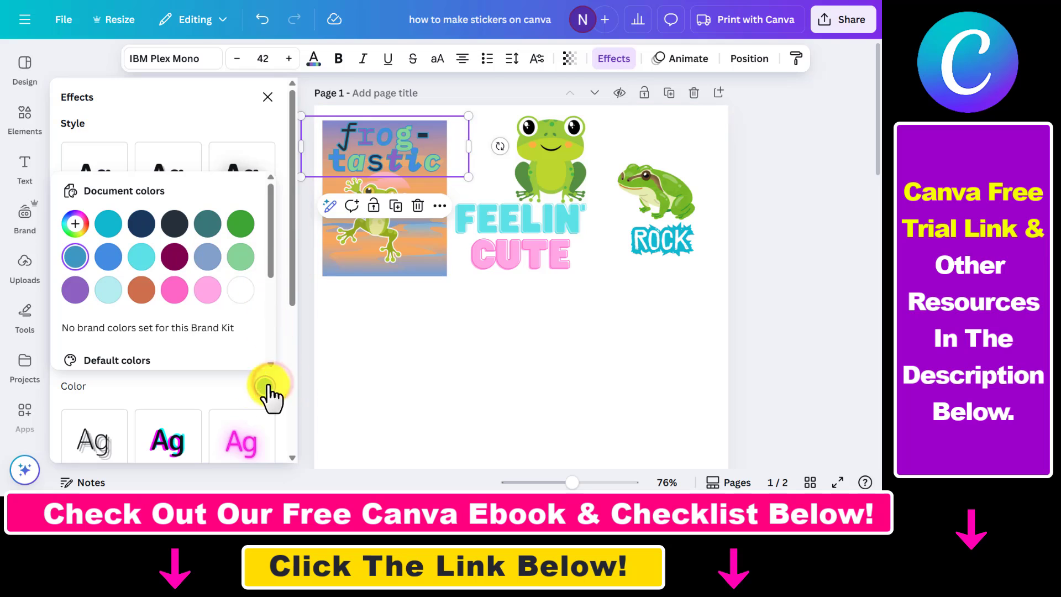
click(242, 291)
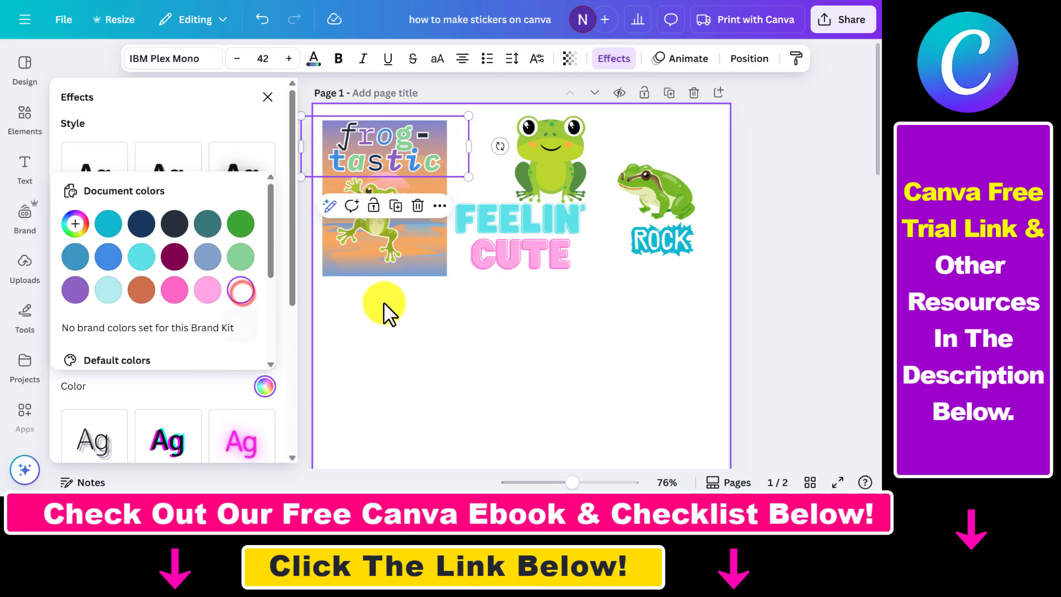
Group the frog-tastic text with the jumping frog and sunset background.
click(461, 352)
click(320, 225)
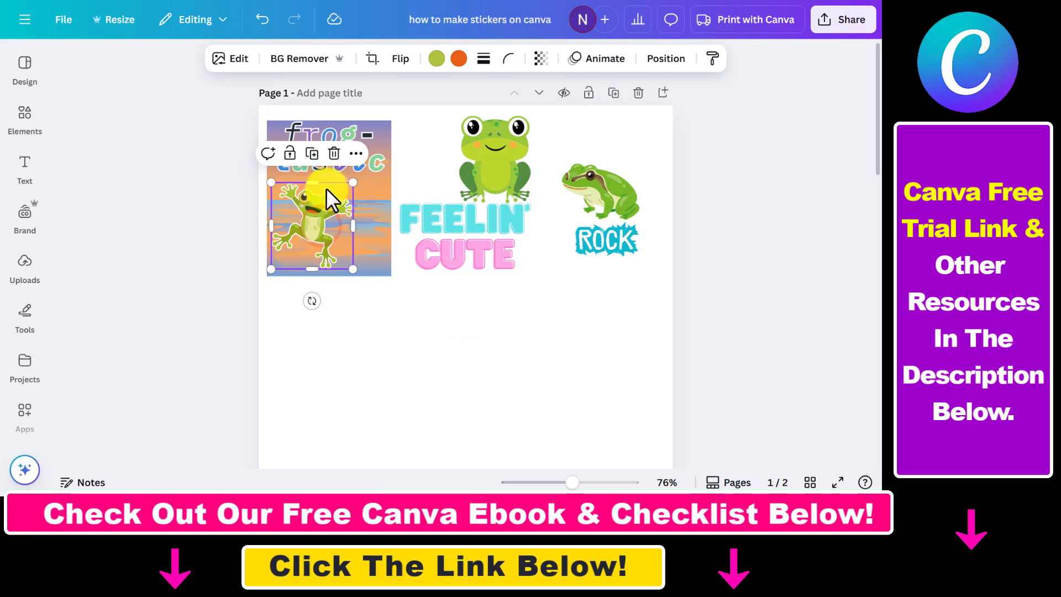
click(377, 152)
drag(378, 152, 371, 152)
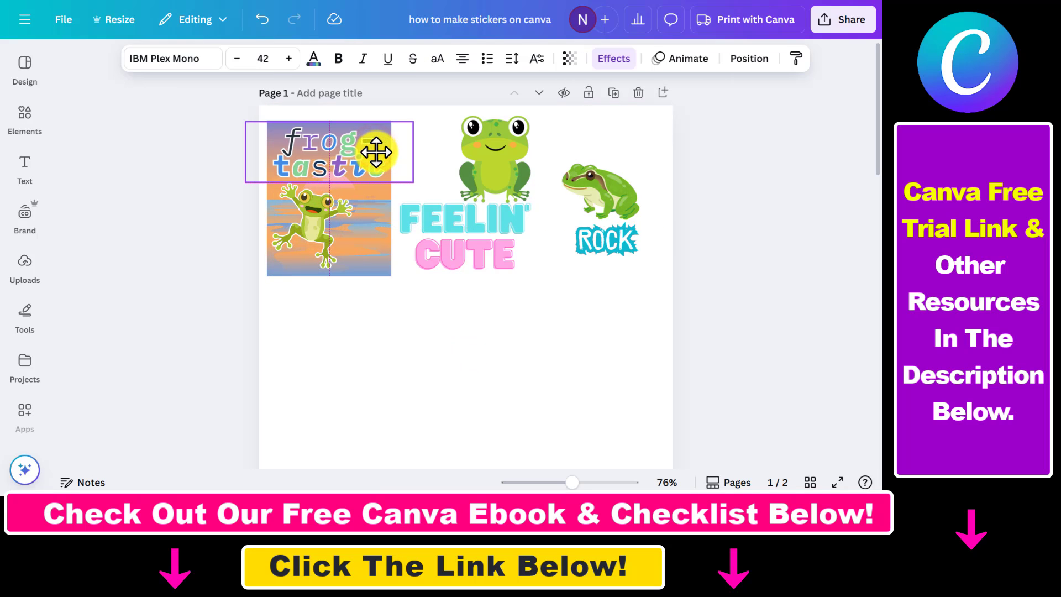
click(366, 277)
drag(335, 329, 306, 196)
drag(317, 137, 336, 134)
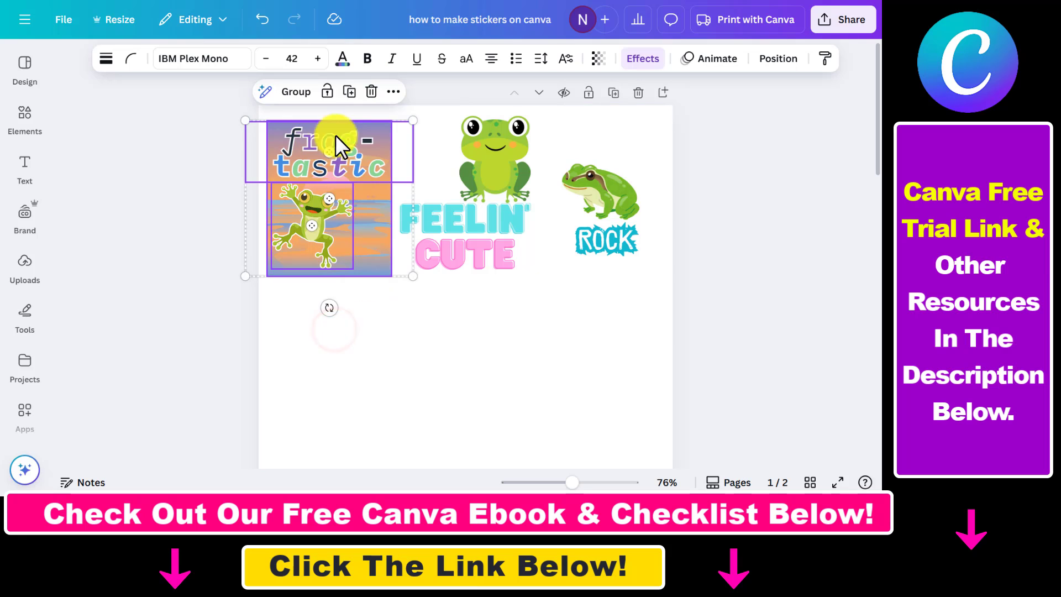
click(302, 91)
Change the Feelin' line to 'TOAD-A', widen its text box and move it up.
click(364, 344)
click(495, 152)
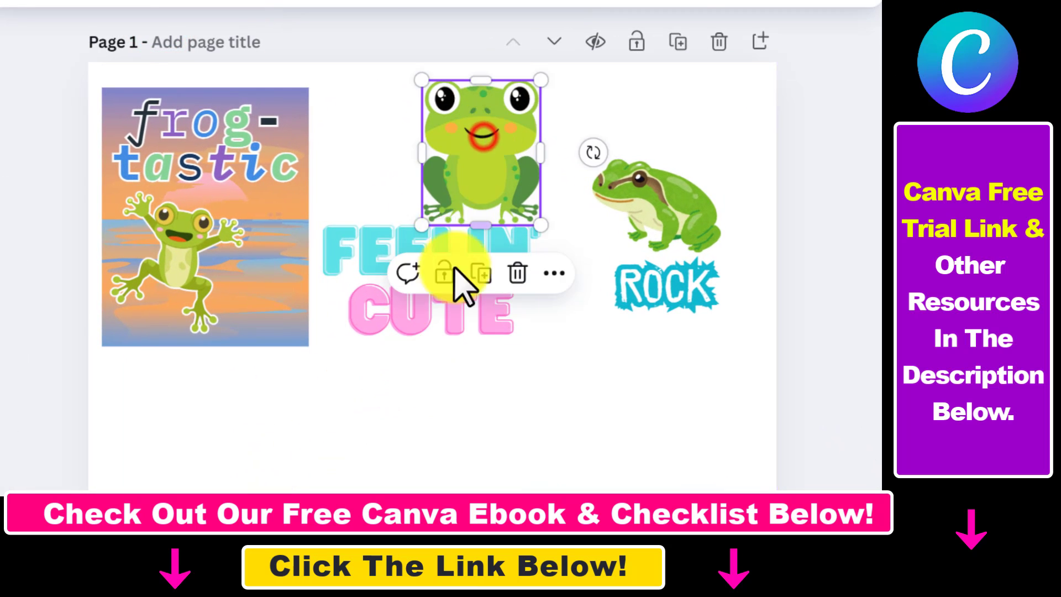
click(539, 248)
click(539, 249)
drag(533, 249, 360, 270)
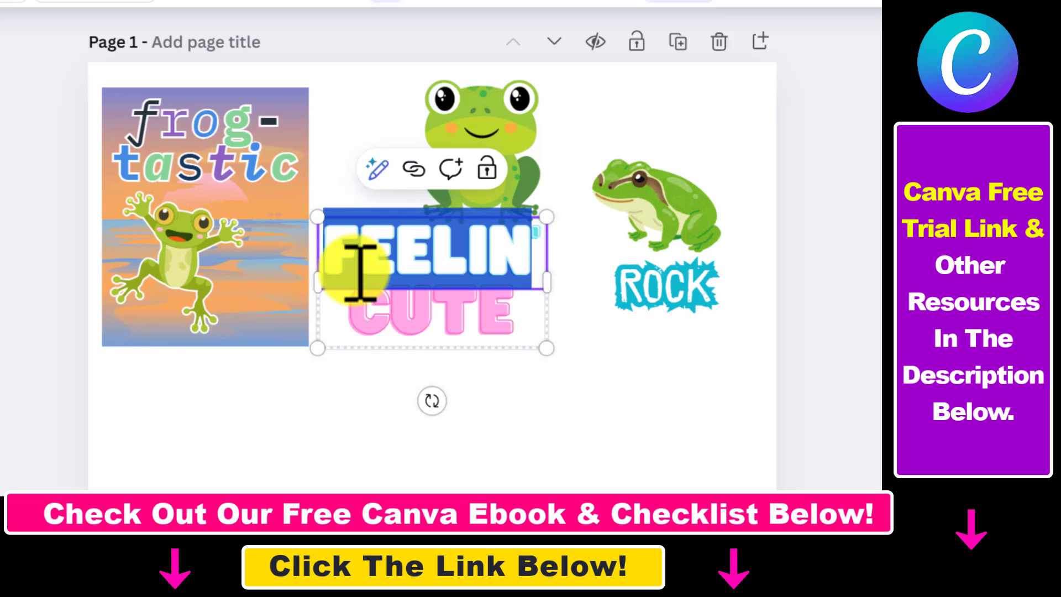
text(TOADA)
drag(546, 279, 573, 279)
drag(470, 273, 476, 218)
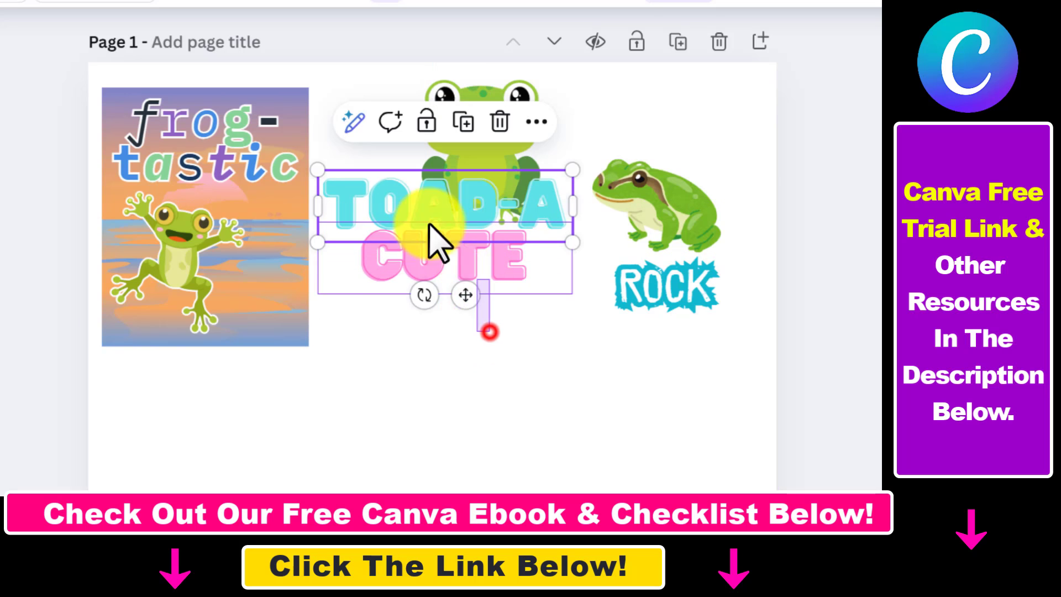
Change the CUTE line of the cute frog's text to 'LICIOUS'.
drag(334, 325, 341, 258)
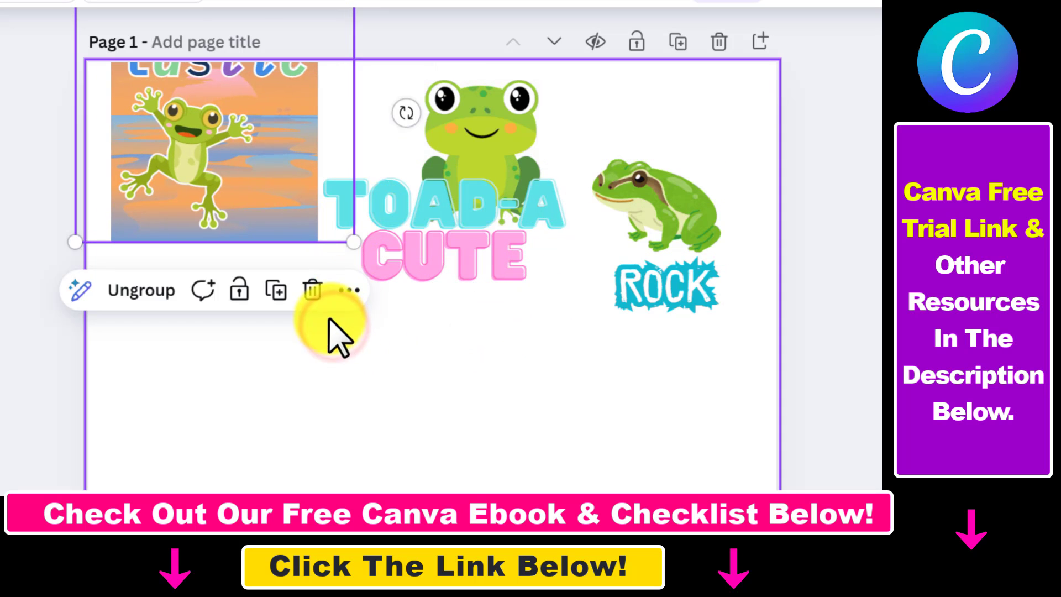
key(ctrl+z)
drag(400, 343, 413, 178)
drag(407, 262, 407, 288)
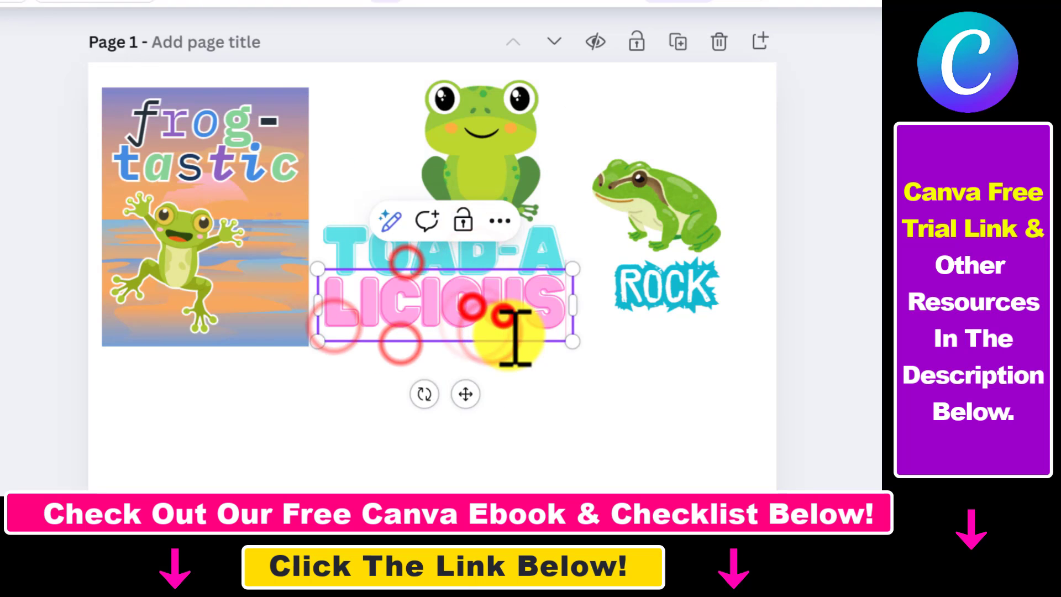
Move the cute frog down onto the Toad-a-licious text and bring it to the front.
click(442, 75)
drag(442, 76, 500, 226)
right_click(503, 222)
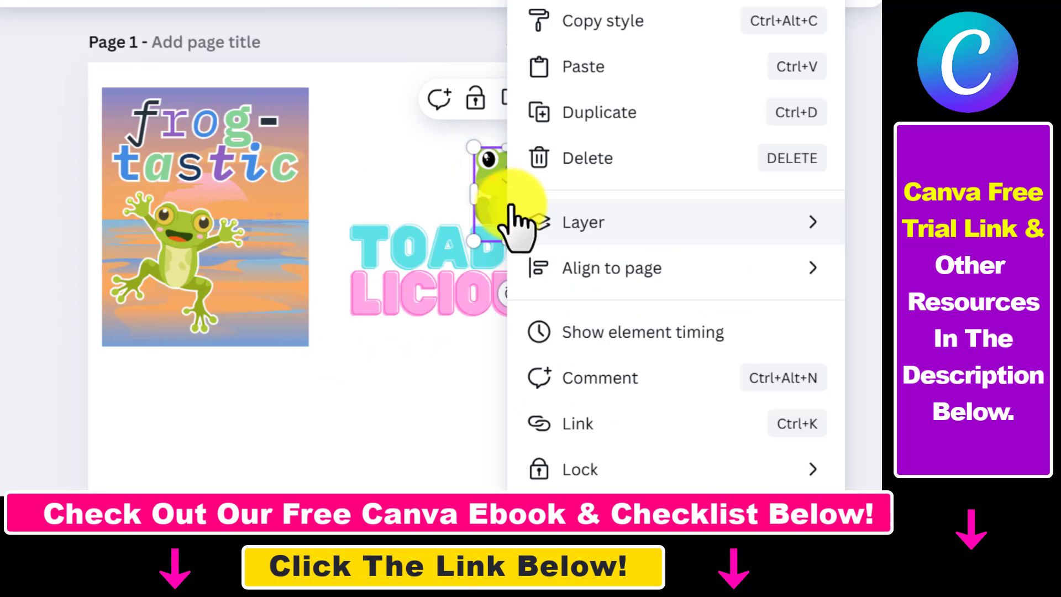
mouse_move(575, 271)
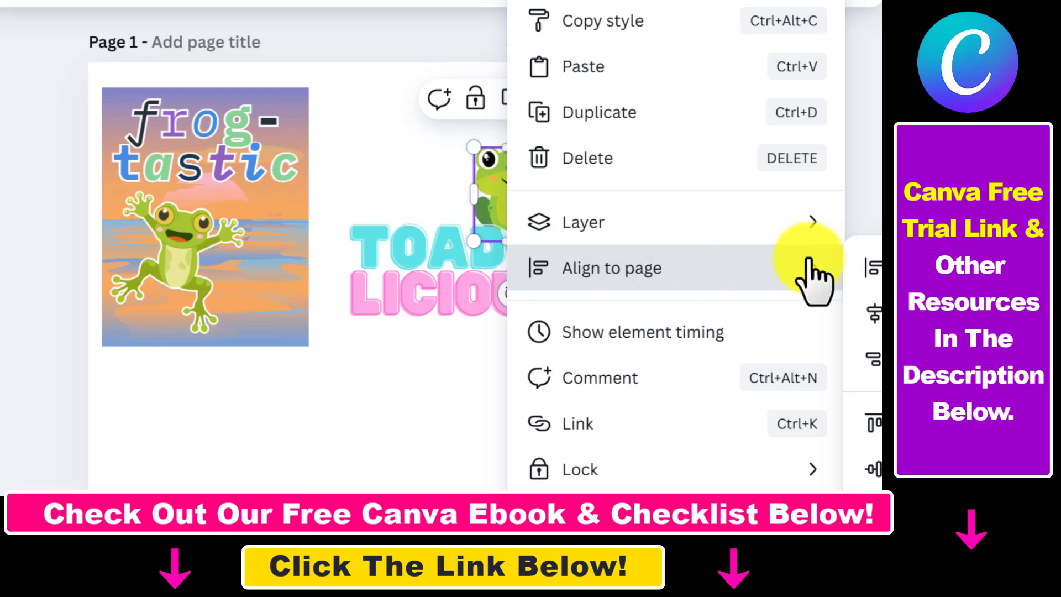
mouse_move(630, 224)
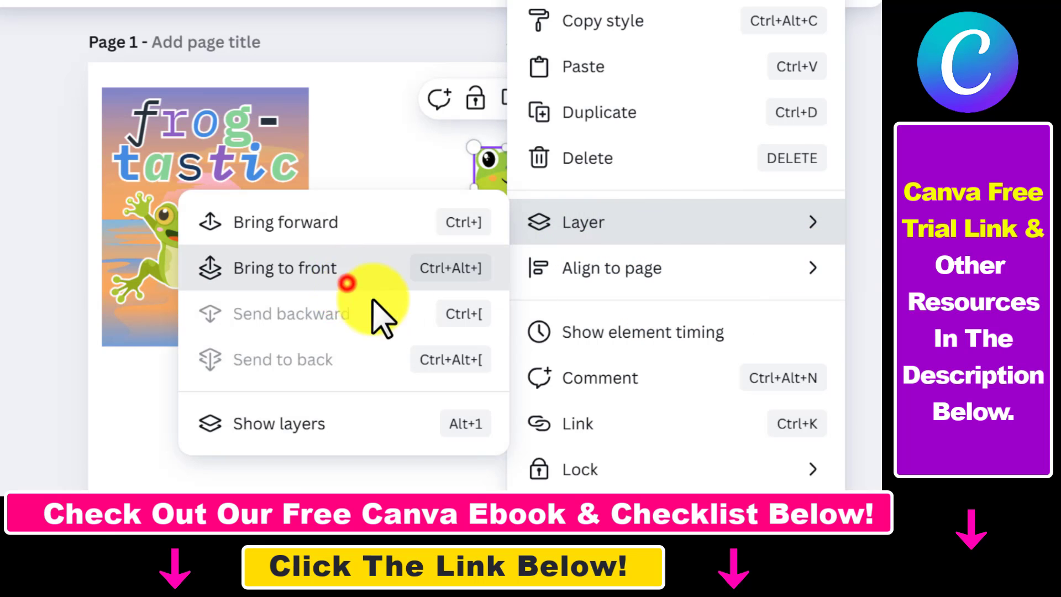
click(347, 283)
click(479, 411)
drag(518, 211, 521, 216)
click(407, 161)
Add the fly with dotted flight path graphic and rotate it about 7° over the TOAD-A text beside the cute frog.
click(27, 116)
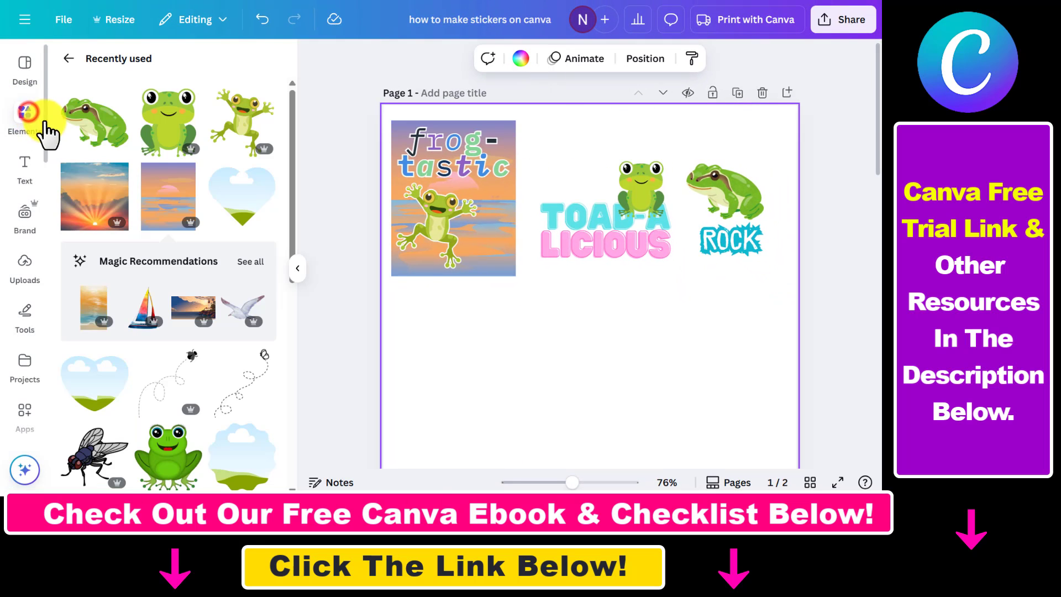
scroll(210, 309, down, 2)
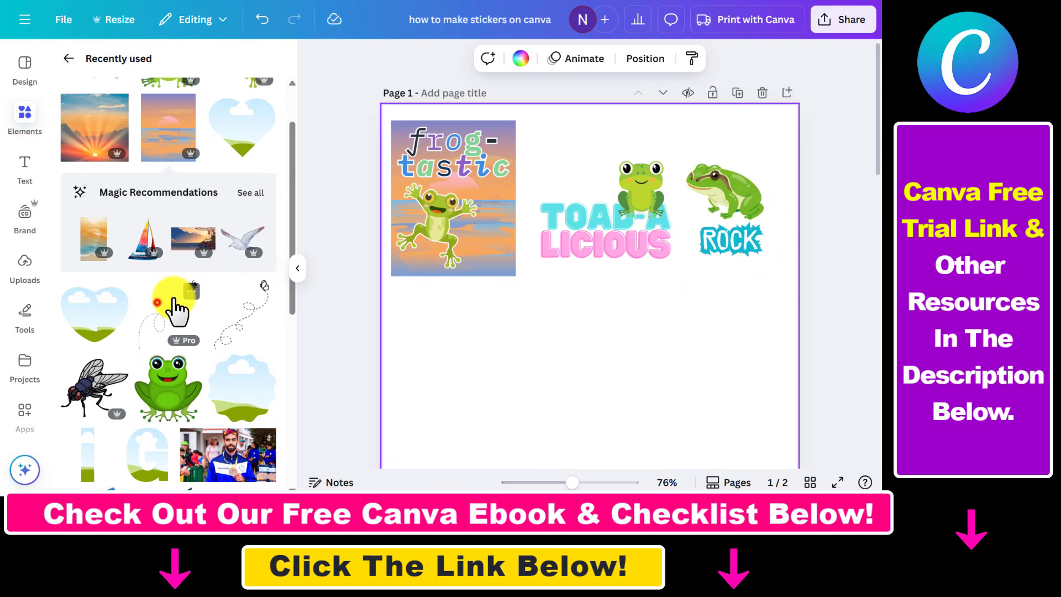
click(159, 303)
drag(625, 343, 606, 294)
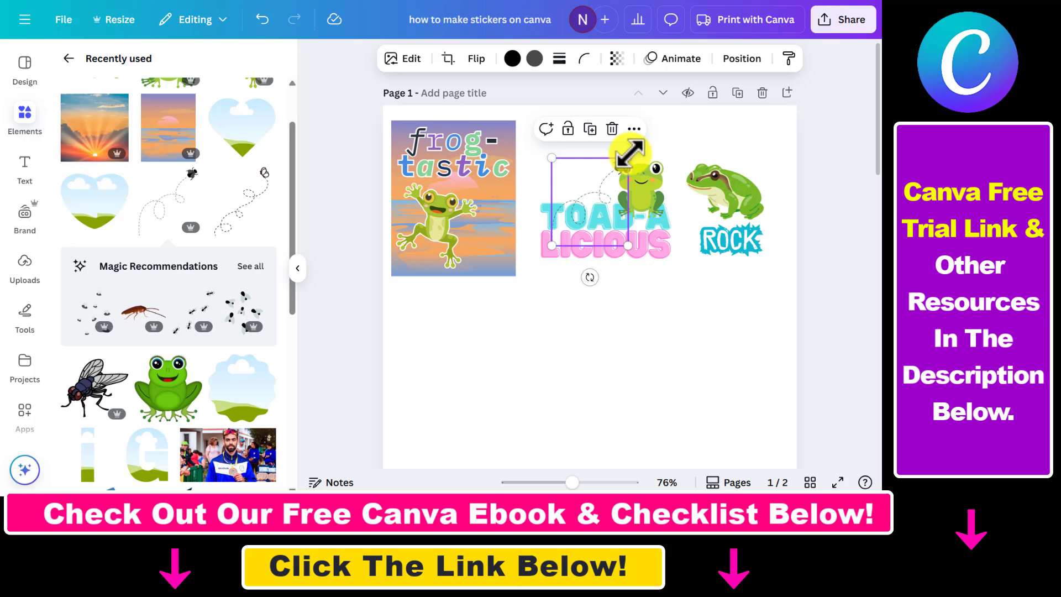
drag(630, 154, 612, 176)
drag(589, 281, 576, 276)
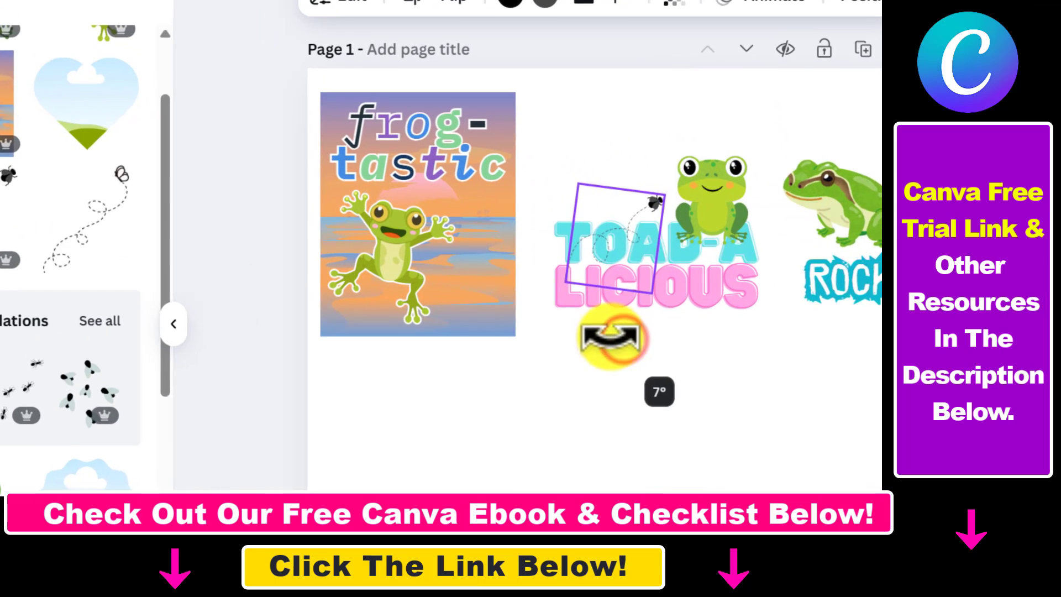
drag(612, 337, 612, 338)
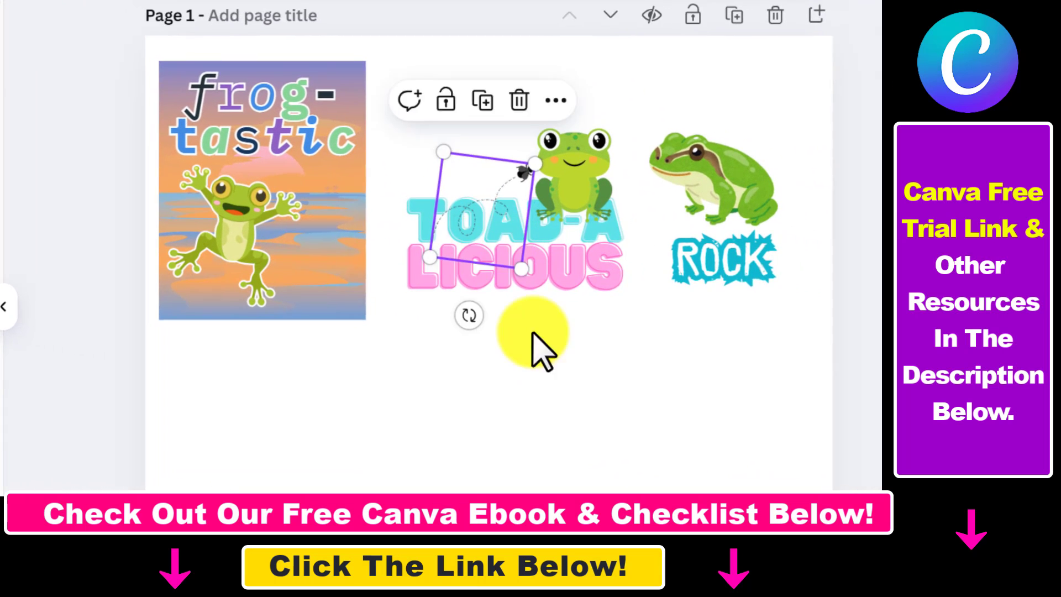
click(686, 356)
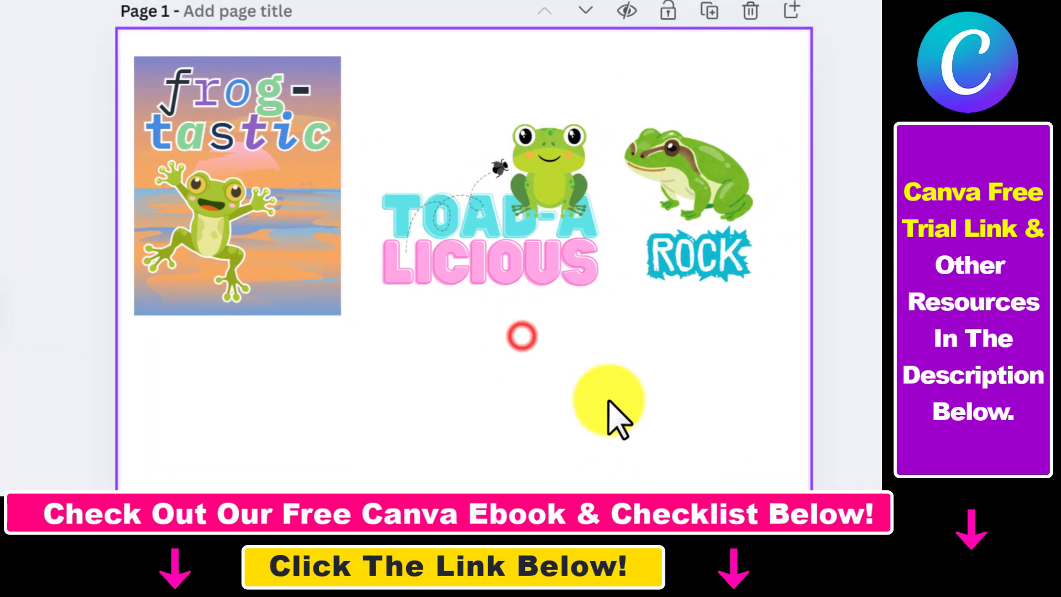
drag(471, 231, 471, 216)
click(519, 414)
click(482, 202)
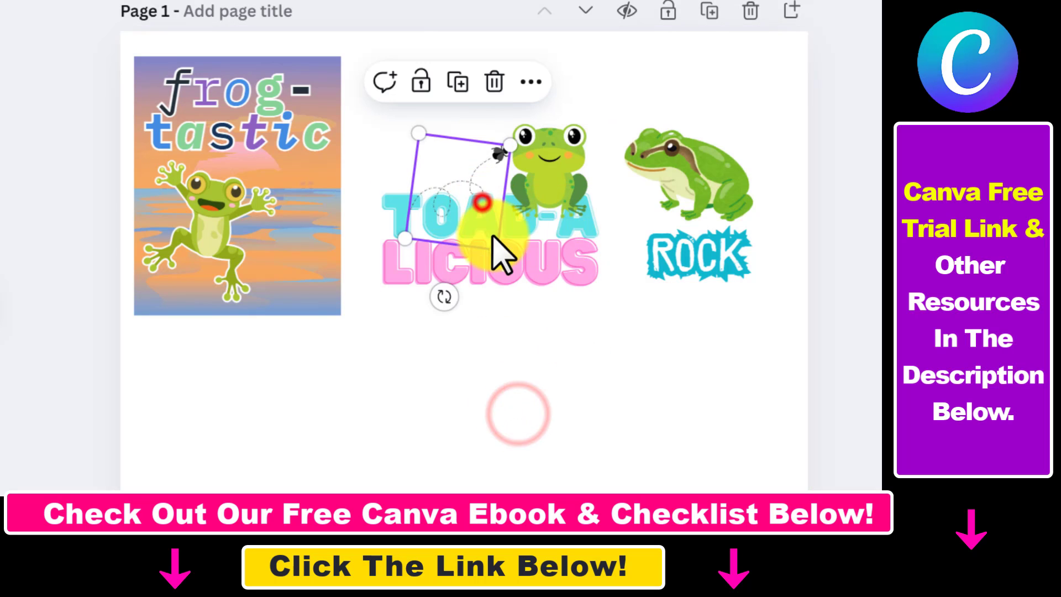
drag(470, 179, 477, 188)
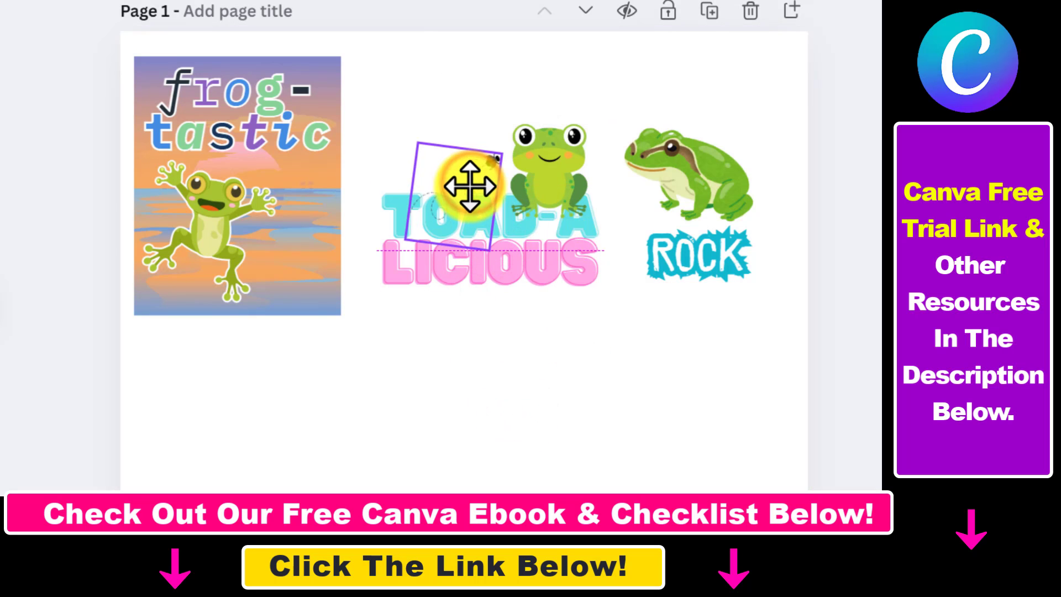
Group the fly, cute frog and Toad-a-licious text together.
drag(367, 103, 571, 369)
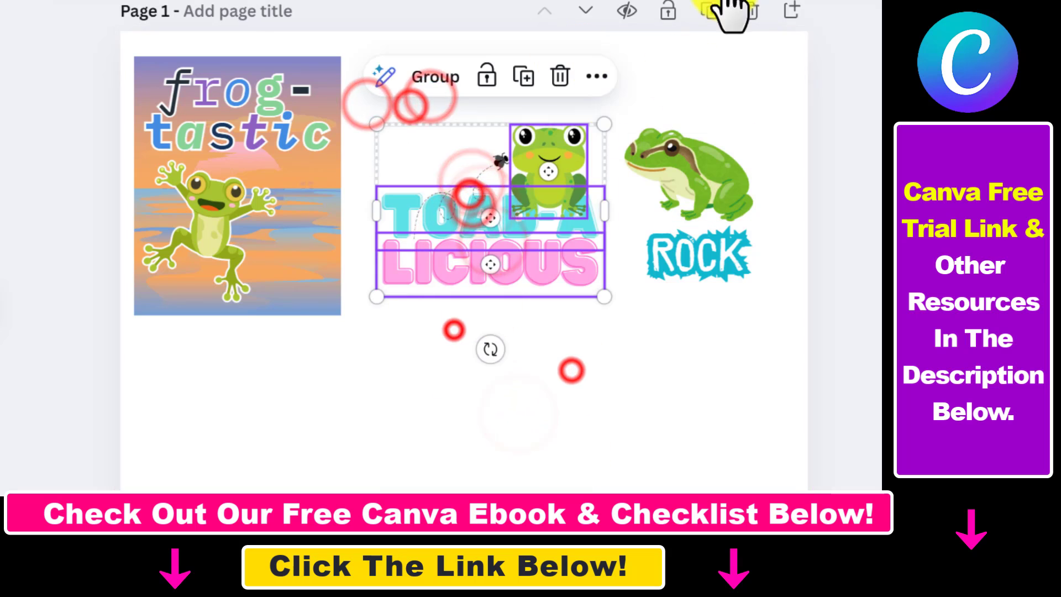
click(501, 386)
click(432, 357)
drag(432, 357, 602, 165)
key(ctrl+g)
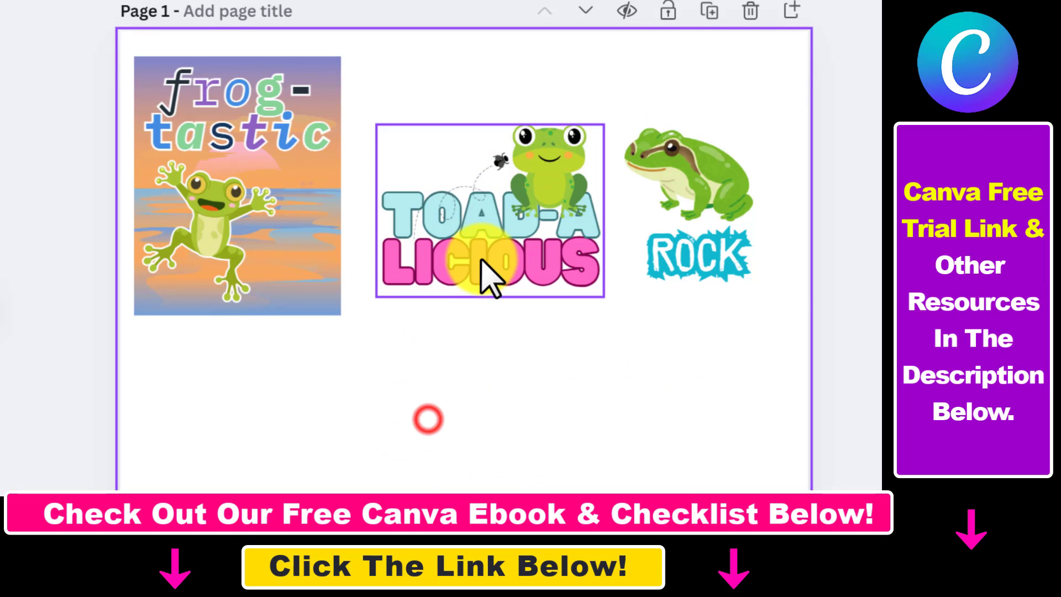
Enlarge and reposition the Toad-a-licious sticker group, undoing the last move.
drag(487, 273, 473, 258)
drag(592, 109, 624, 89)
mouse_move(545, 180)
mouse_down()
mouse_move(528, 204)
mouse_move(546, 196)
mouse_up()
key(ctrl+z)
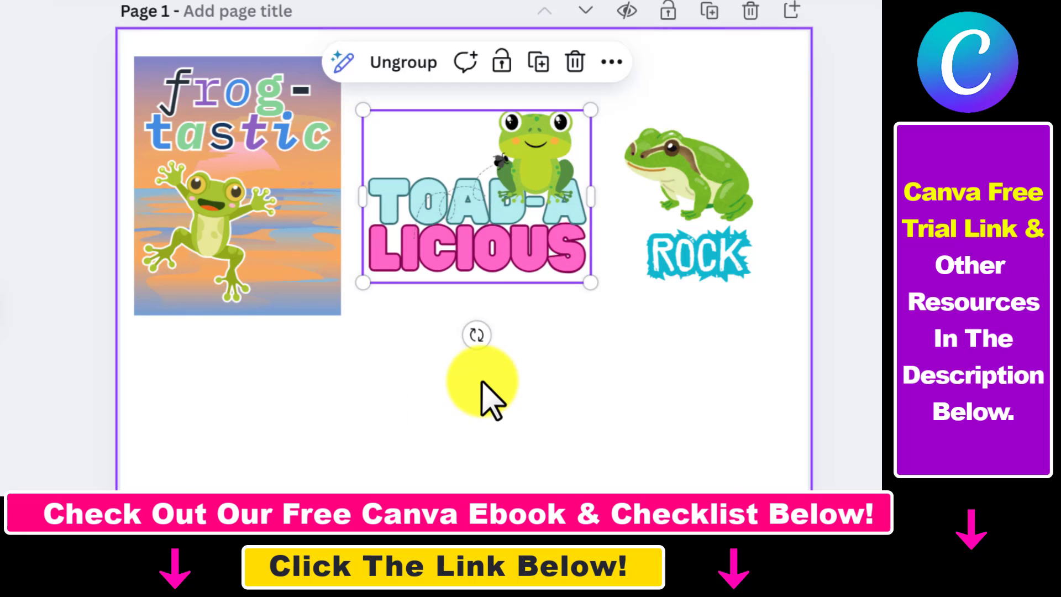
Change the ROCK text to 'RIBBITING' and widen its text box to fit one line.
double_click(738, 257)
text(RIBBIT ING)
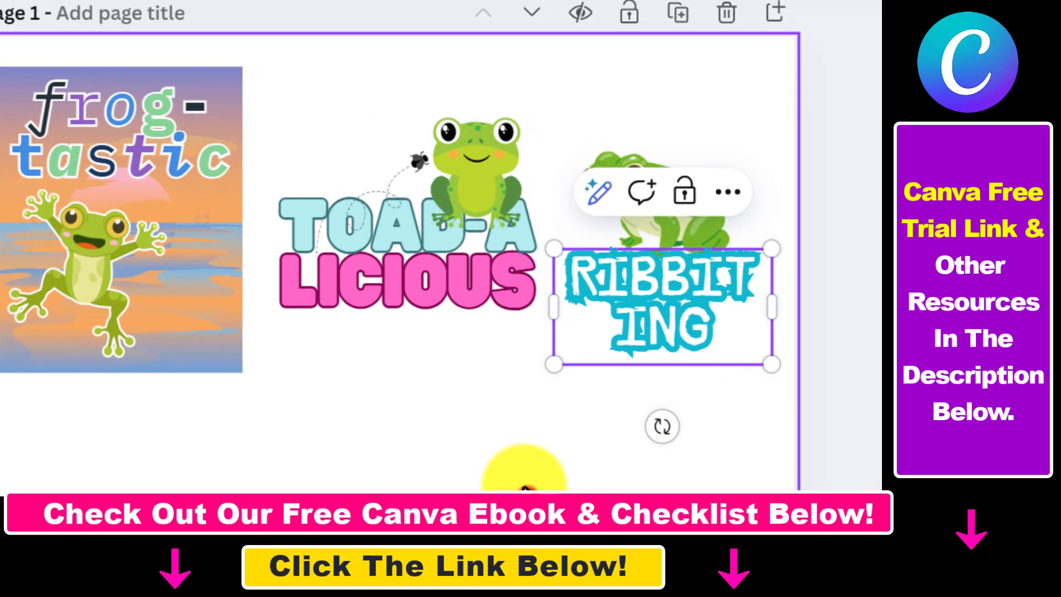
click(523, 474)
click(577, 296)
drag(548, 309, 573, 313)
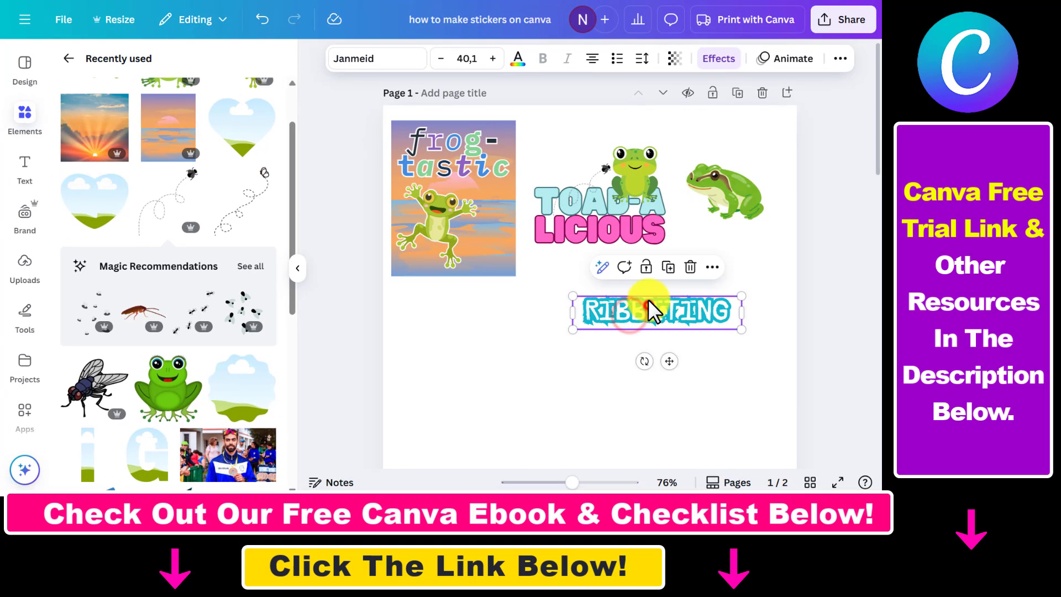
Place the realistic frog on top of the RIBBITING text and bring the frog to the front.
drag(651, 178, 651, 171)
drag(738, 190, 746, 194)
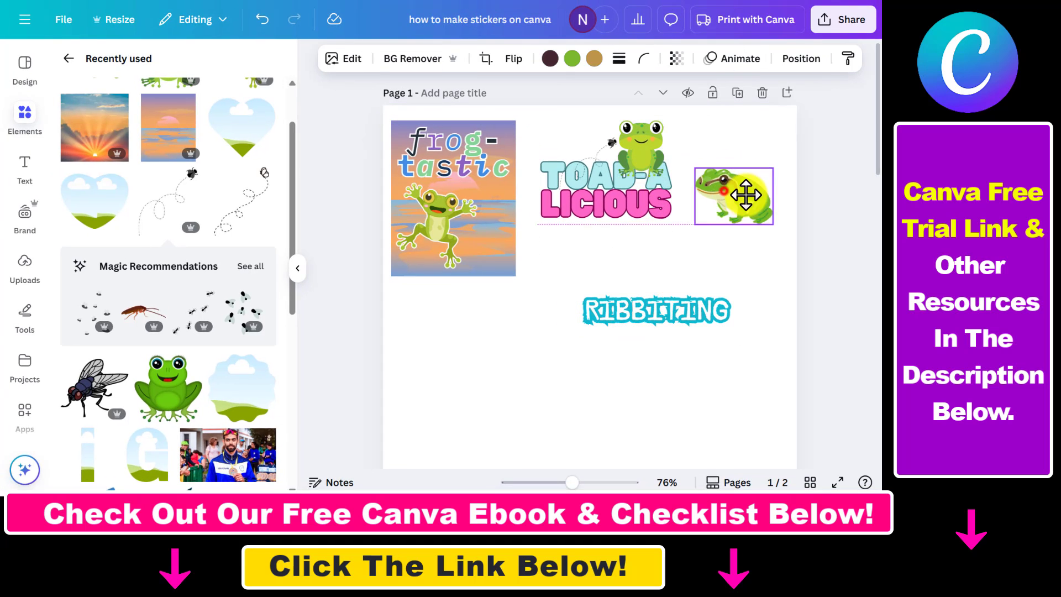
drag(674, 319, 718, 250)
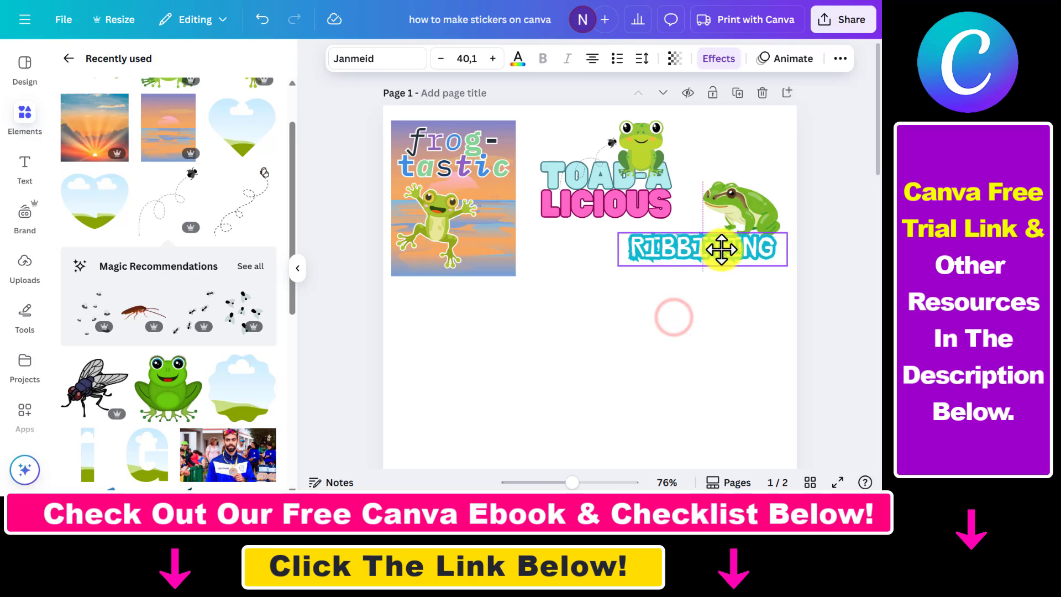
click(744, 217)
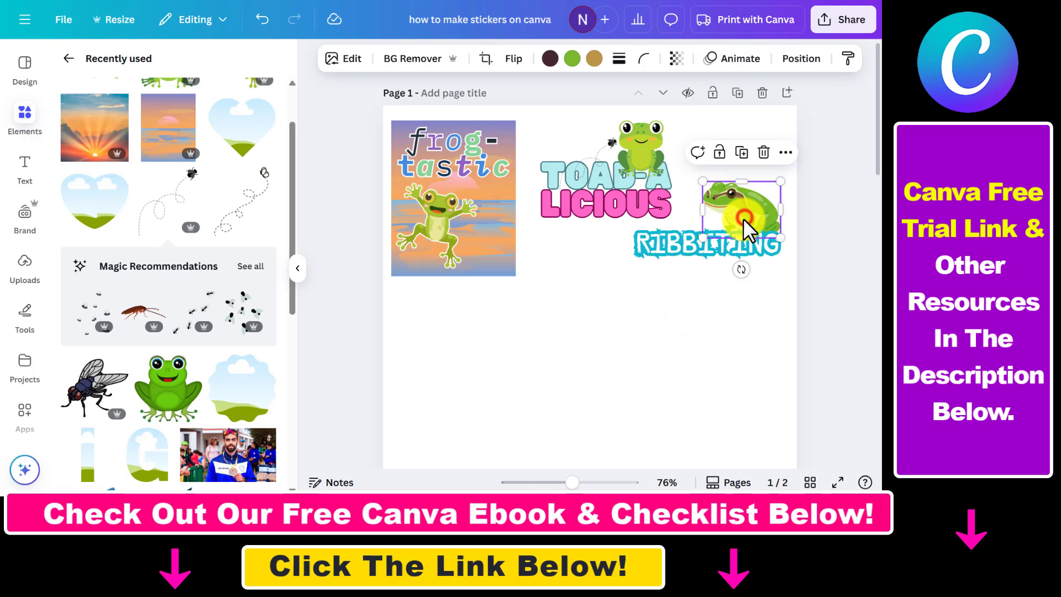
right_click(744, 218)
mouse_move(608, 205)
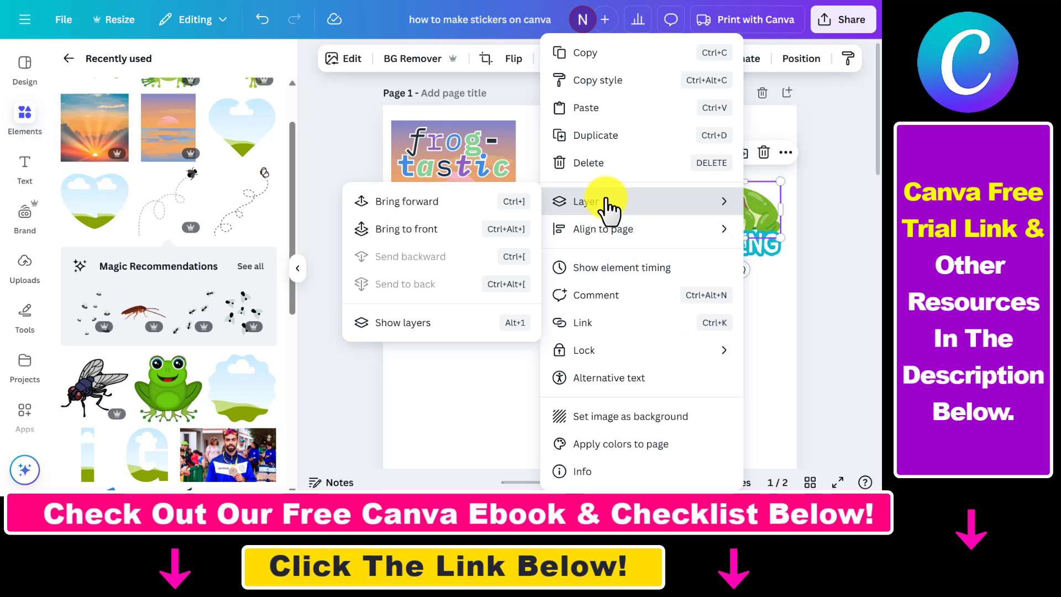
click(441, 233)
Change the RIBBITING text's effect colour to the green sampled from the realistic frog.
click(758, 301)
click(721, 249)
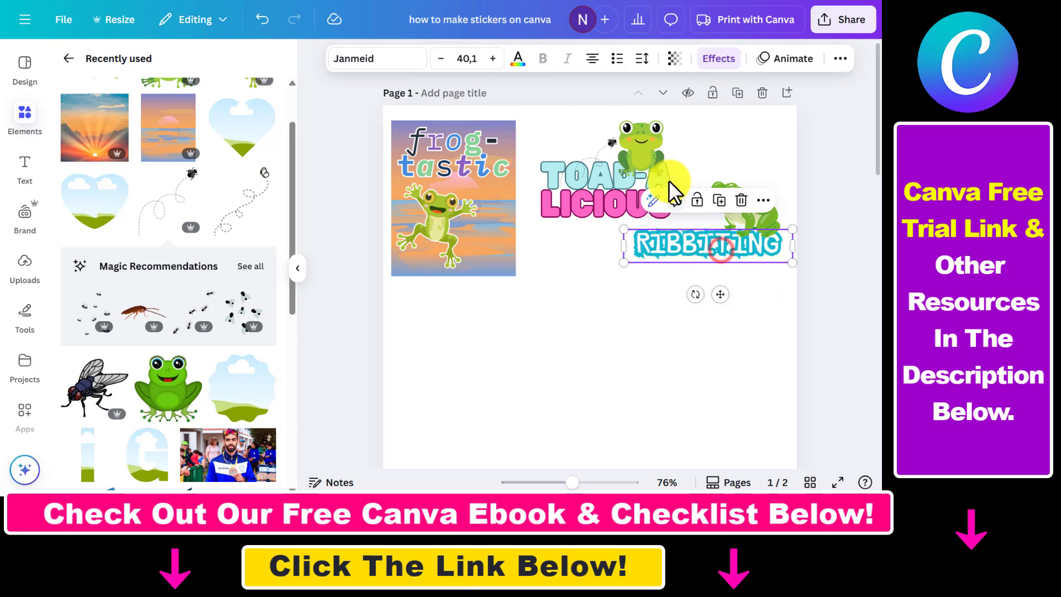
click(718, 58)
click(264, 347)
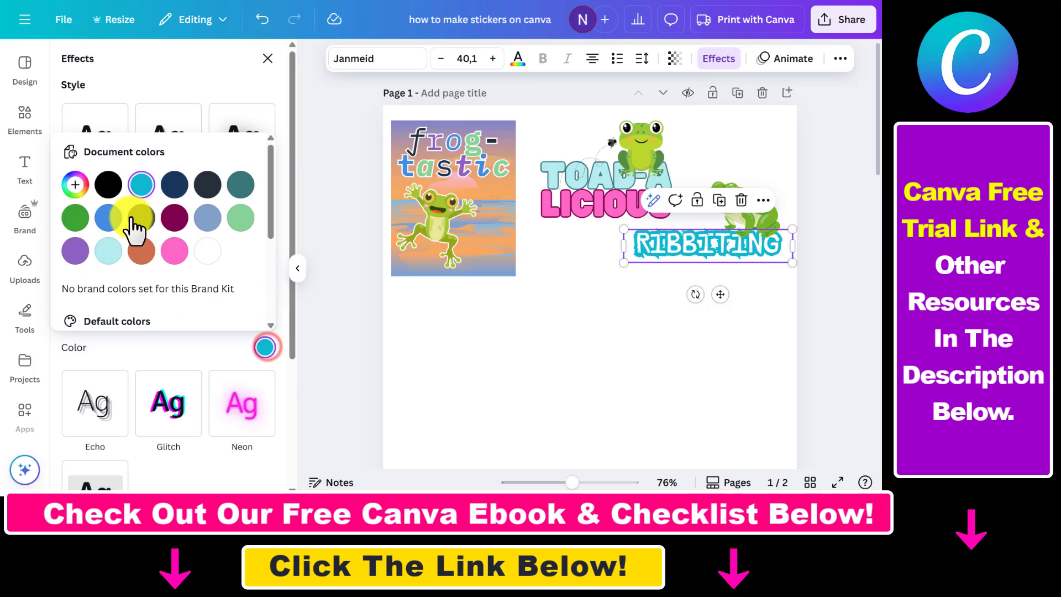
click(74, 188)
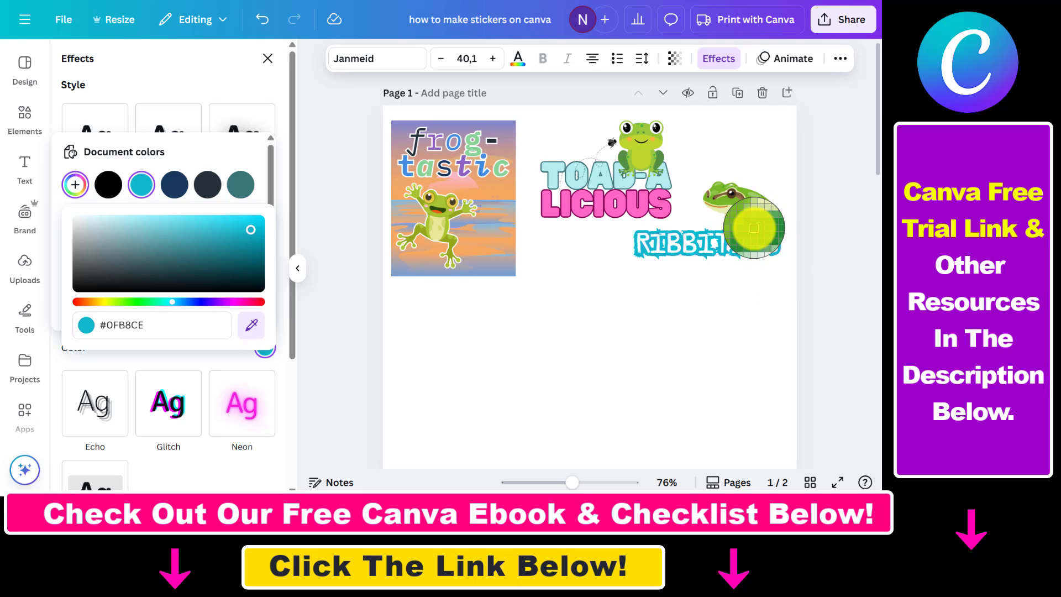
click(754, 227)
click(705, 318)
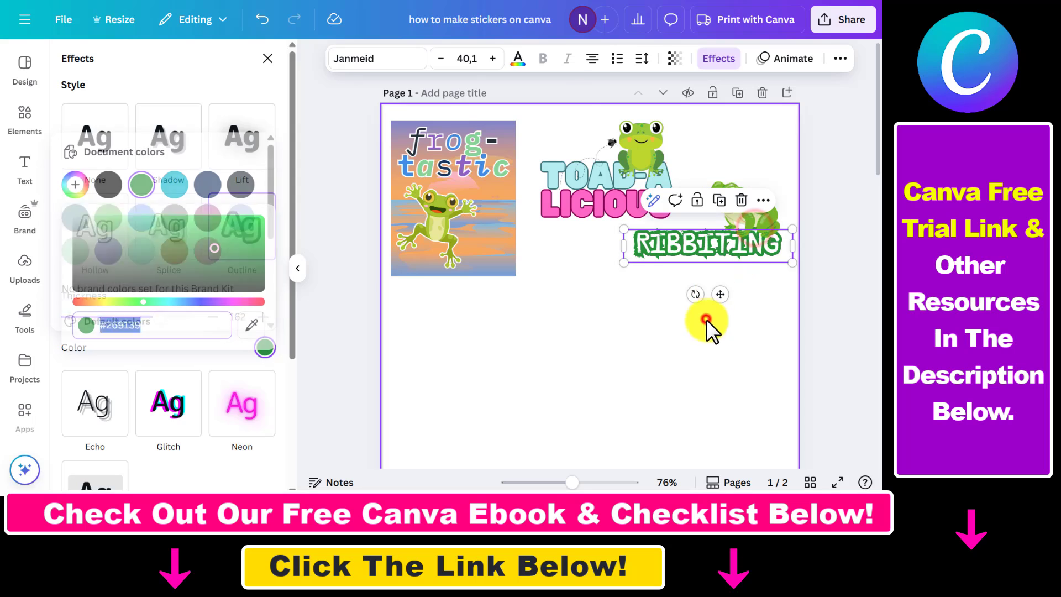
Group the realistic frog with the RIBBITING text.
drag(775, 140, 663, 381)
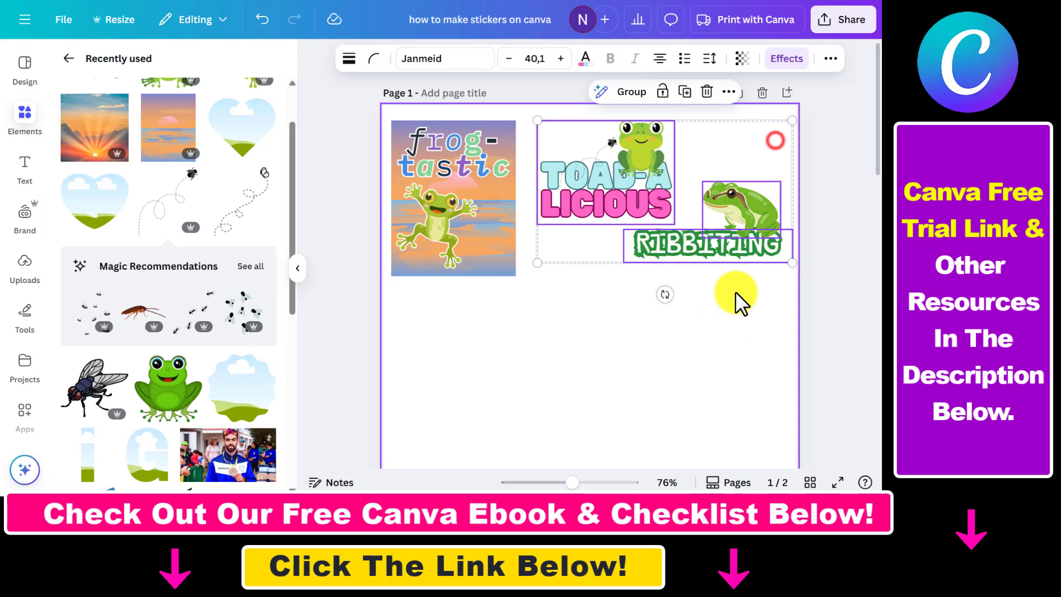
click(752, 350)
drag(775, 297, 744, 235)
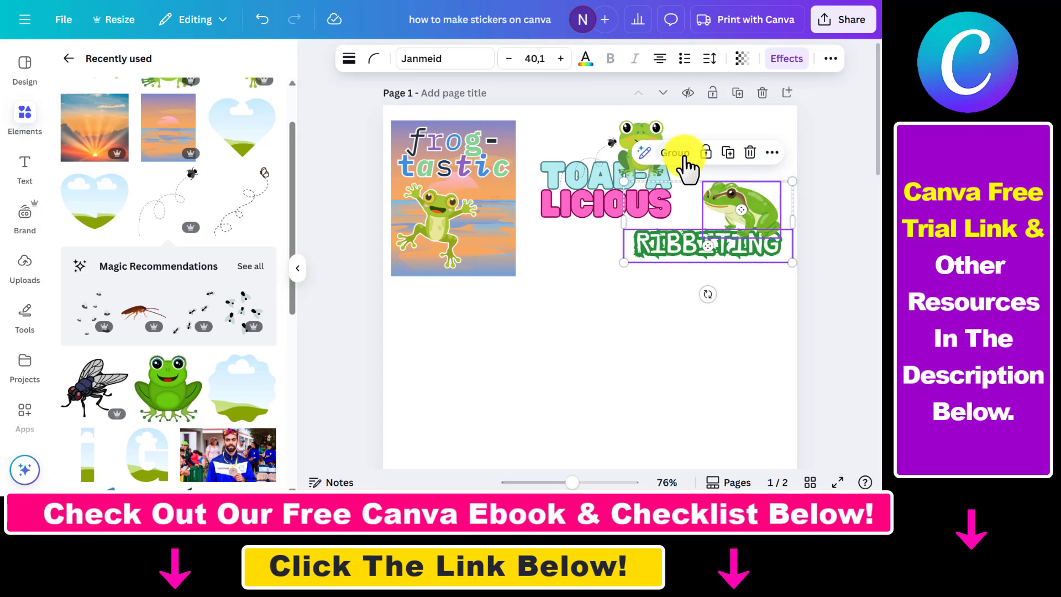
click(686, 155)
Rearrange the three stickers closer together in one row across the page.
click(754, 361)
click(750, 252)
drag(626, 265, 599, 281)
click(756, 309)
drag(472, 202, 487, 215)
click(604, 186)
click(819, 131)
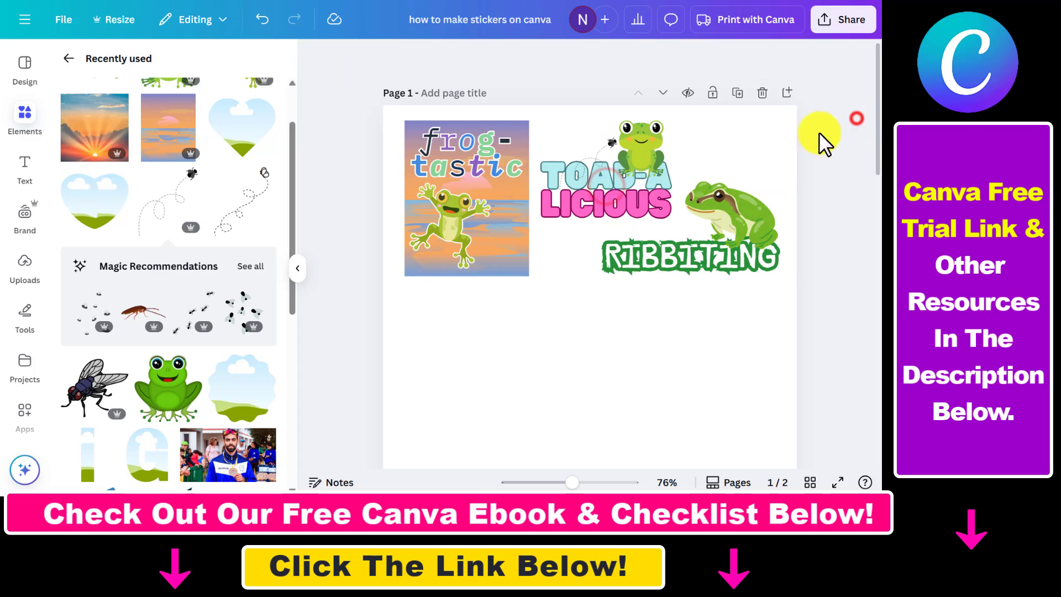
Select all three stickers, duplicate them and move the copy below the first row.
click(582, 194)
click(495, 317)
drag(480, 312, 765, 267)
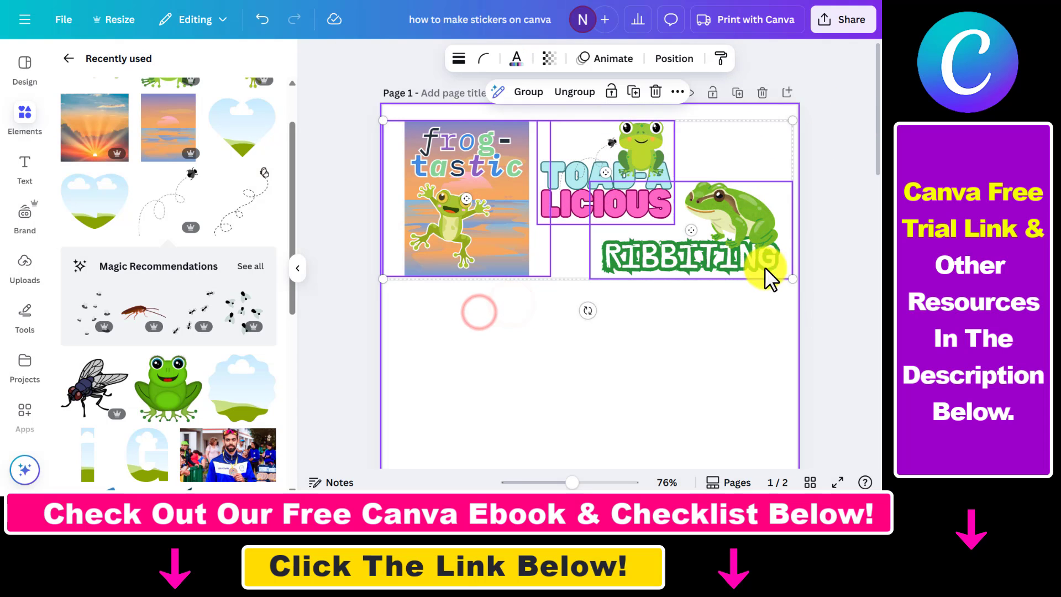
key(ctrl+d)
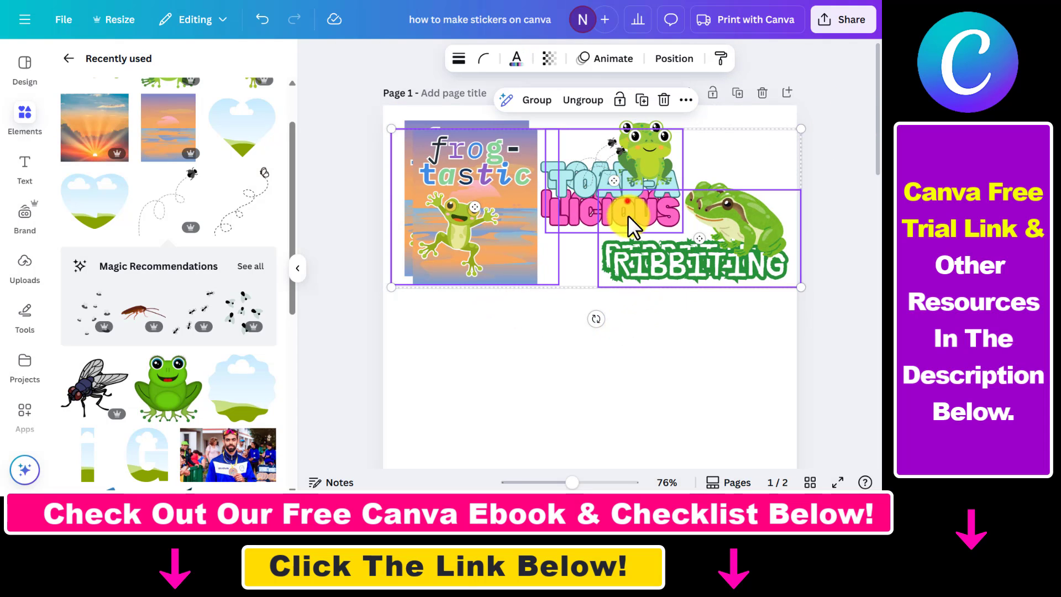
drag(627, 201, 616, 355)
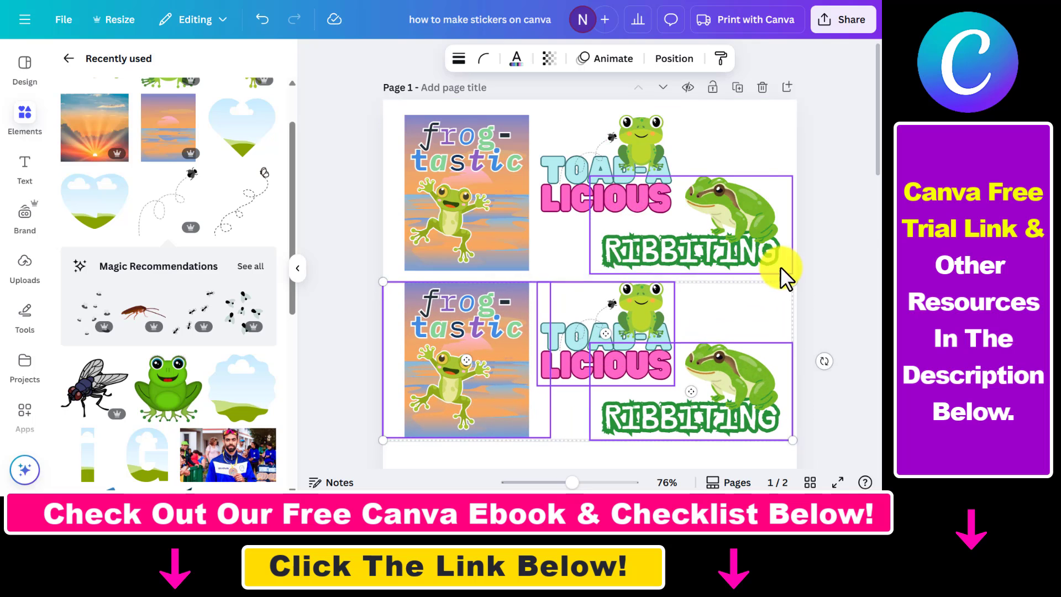
Duplicate the sticker row again and place the third copy below the second.
scroll(714, 291, down, 4)
key(ctrl+d)
drag(636, 220, 637, 379)
scroll(698, 320, down, 1)
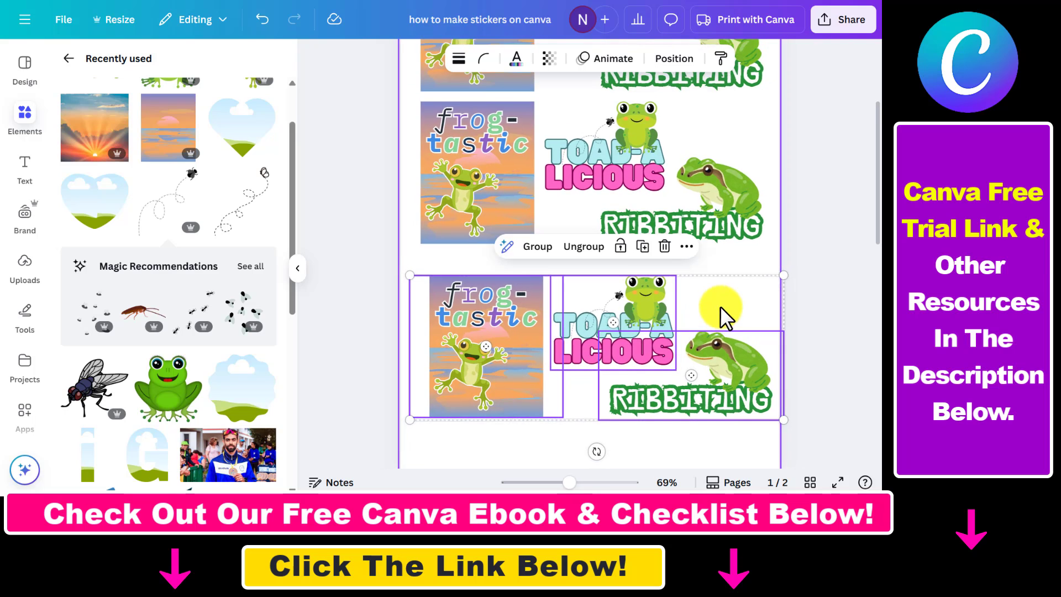
scroll(721, 306, down, 2)
Adjust the spacing of the second and third sticker rows on the page.
click(852, 249)
scroll(814, 302, up, 2)
click(412, 166)
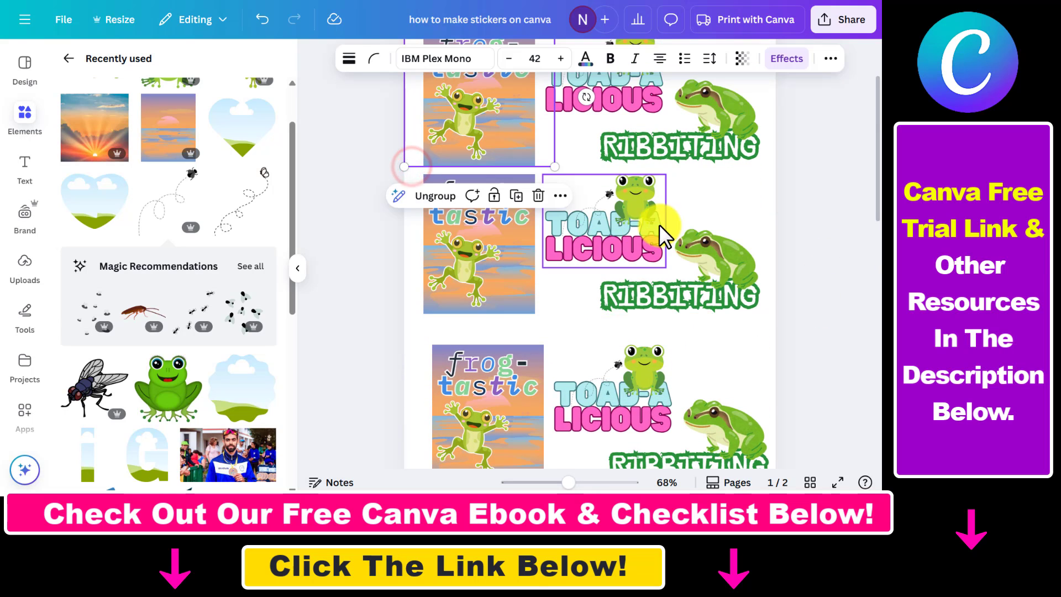
click(486, 217)
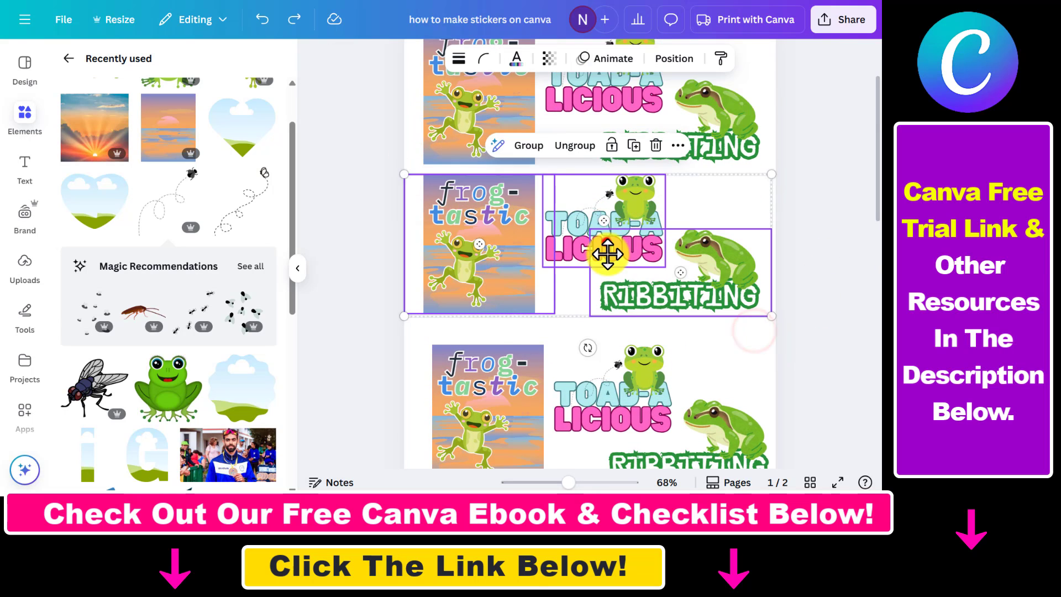
drag(608, 246, 607, 260)
drag(879, 178, 879, 218)
drag(743, 250, 511, 383)
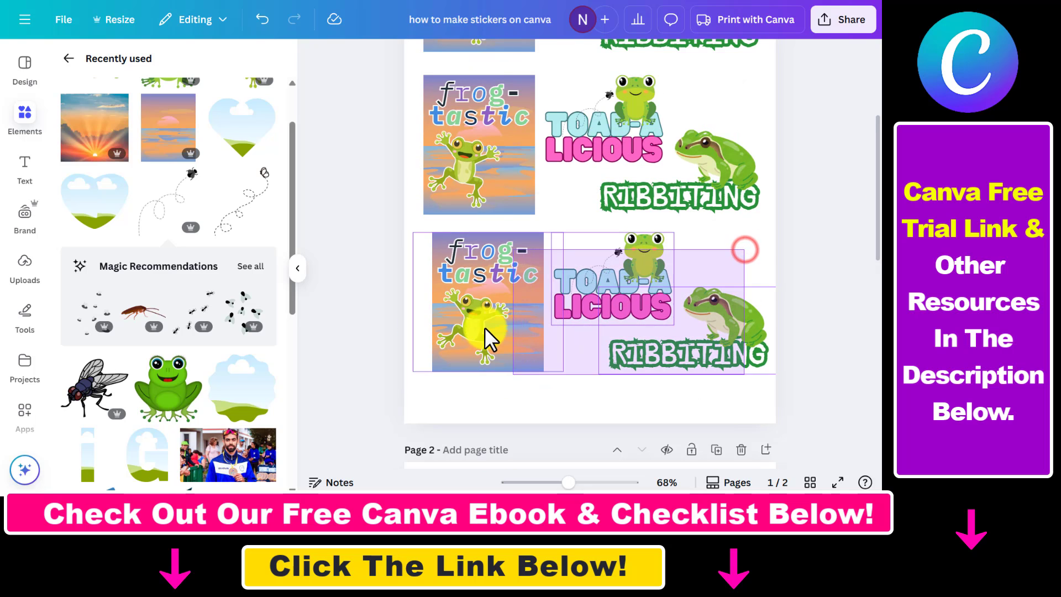
drag(485, 328, 476, 335)
click(847, 232)
scroll(861, 266, up, 4)
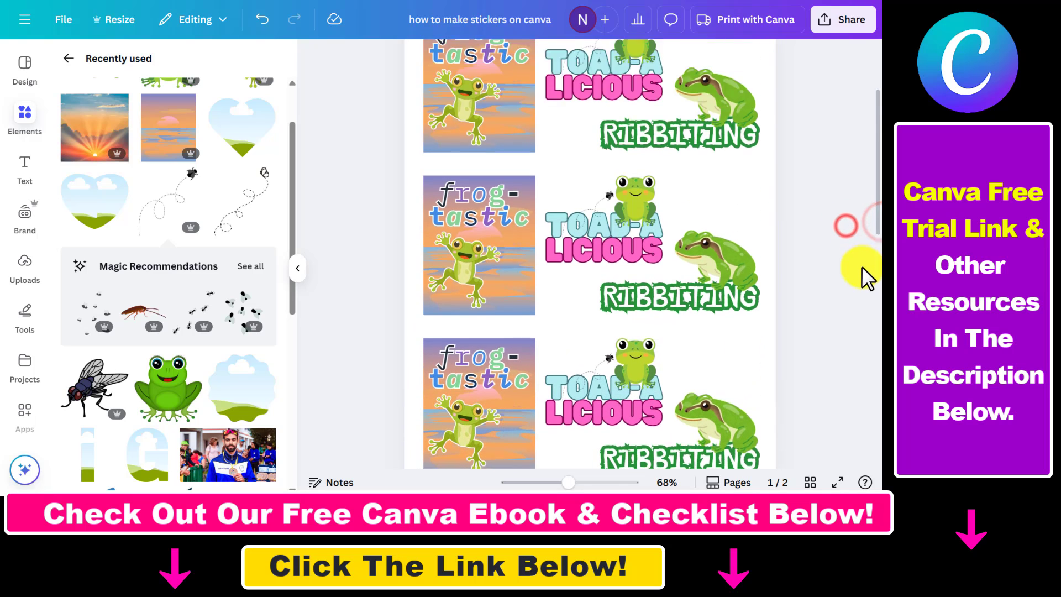
Scroll through both pages to review the finished sticker sheets.
scroll(862, 267, down, 4)
scroll(861, 266, down, 8)
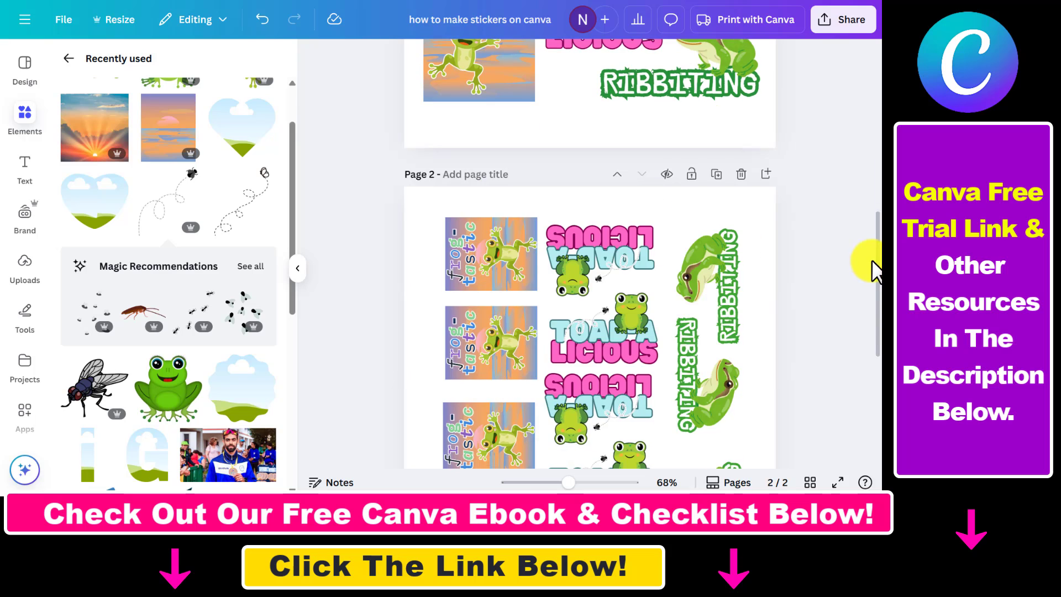
scroll(843, 332, down, 4)
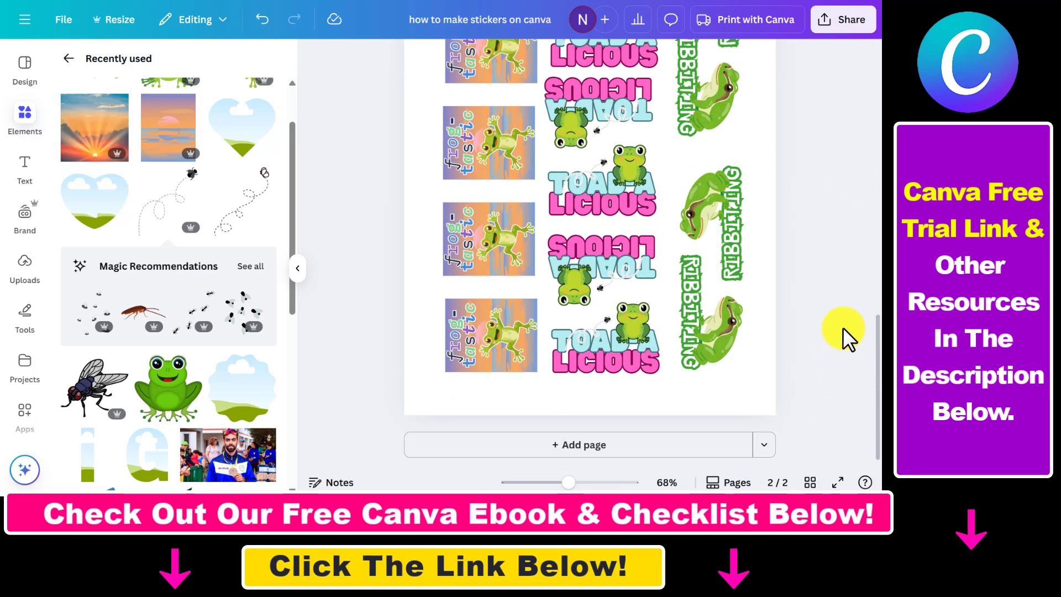
scroll(843, 327, up, 12)
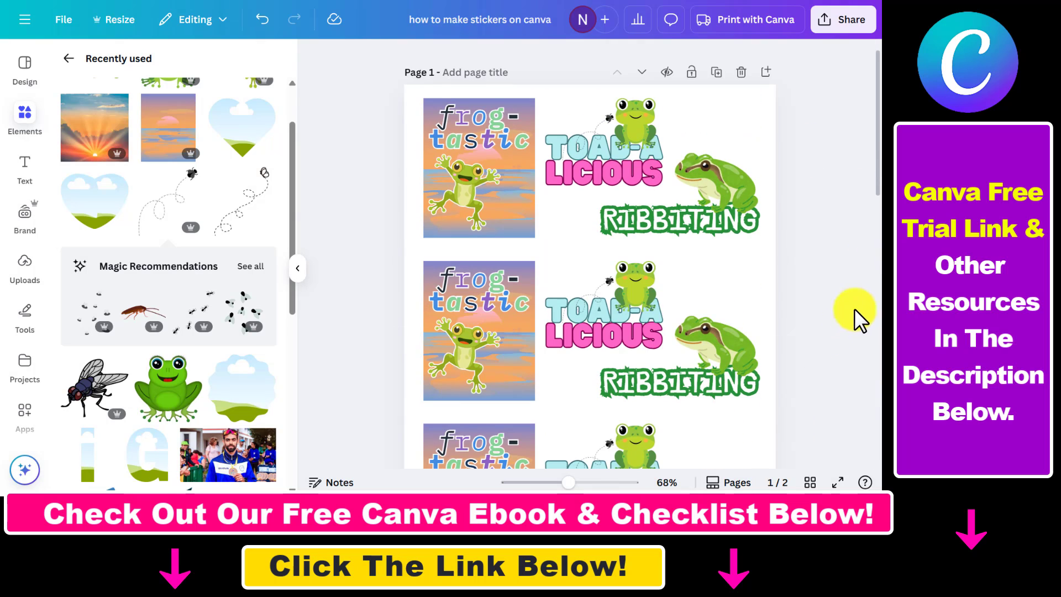
scroll(860, 293, down, 2)
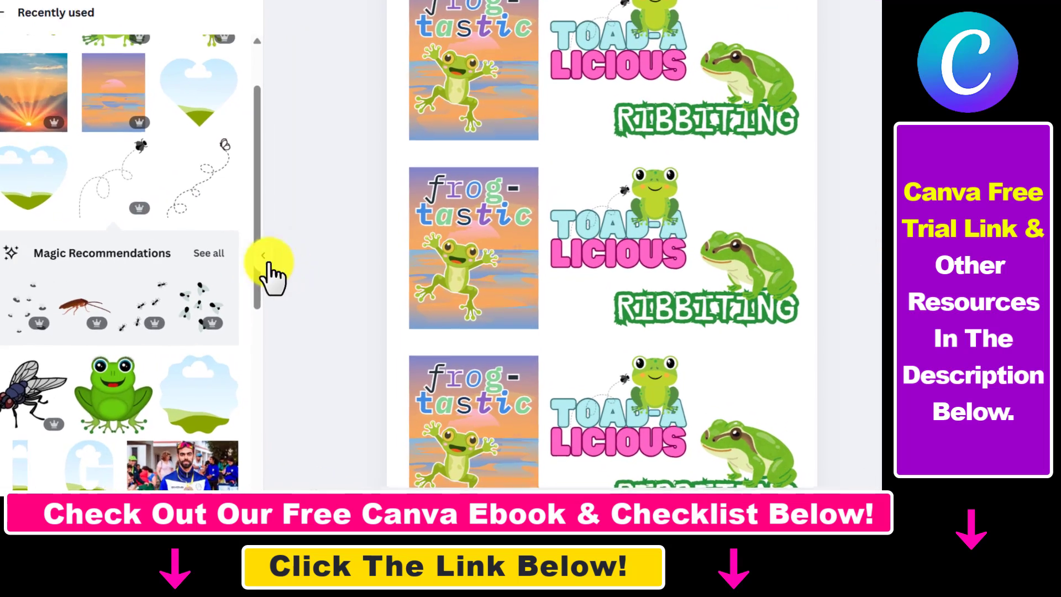
click(297, 268)
scroll(711, 237, up, 2)
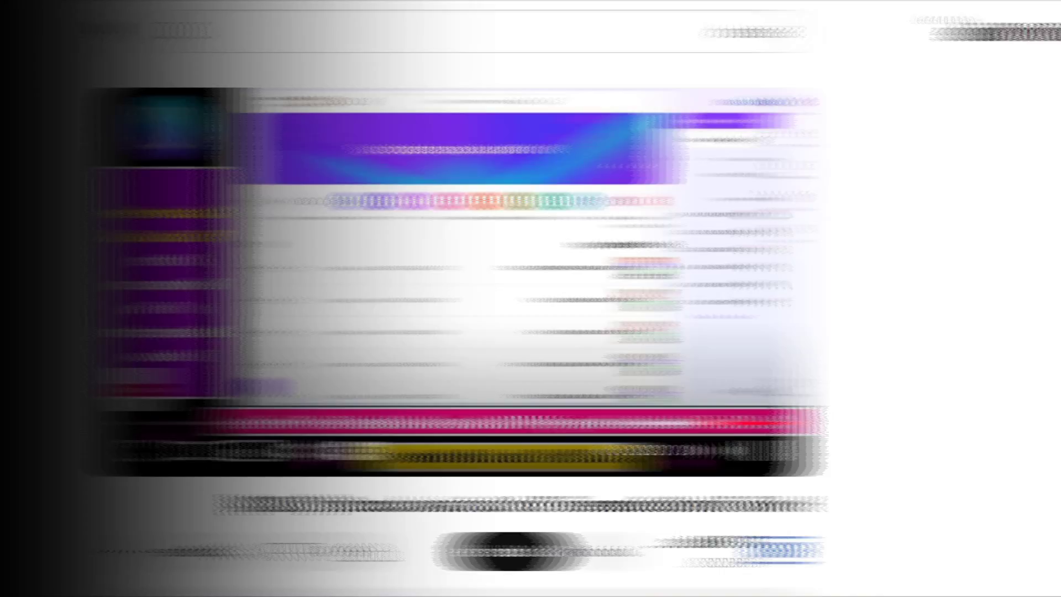
Scroll down the YouTube video page to its description.
scroll(575, 310, down, 2)
scroll(575, 310, up, 2)
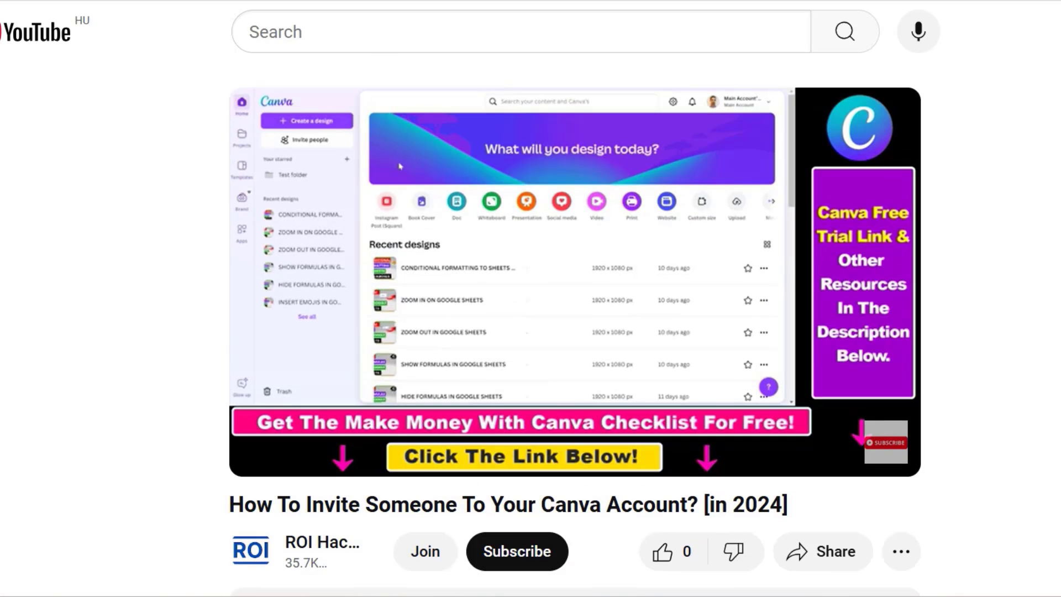
scroll(575, 309, down, 4)
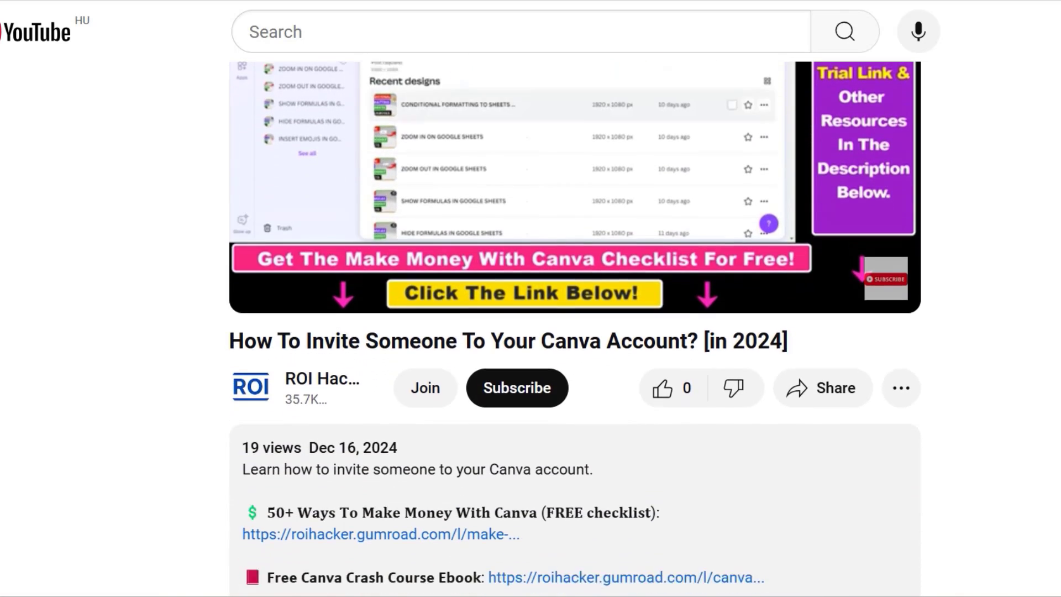
scroll(941, 427, down, 4)
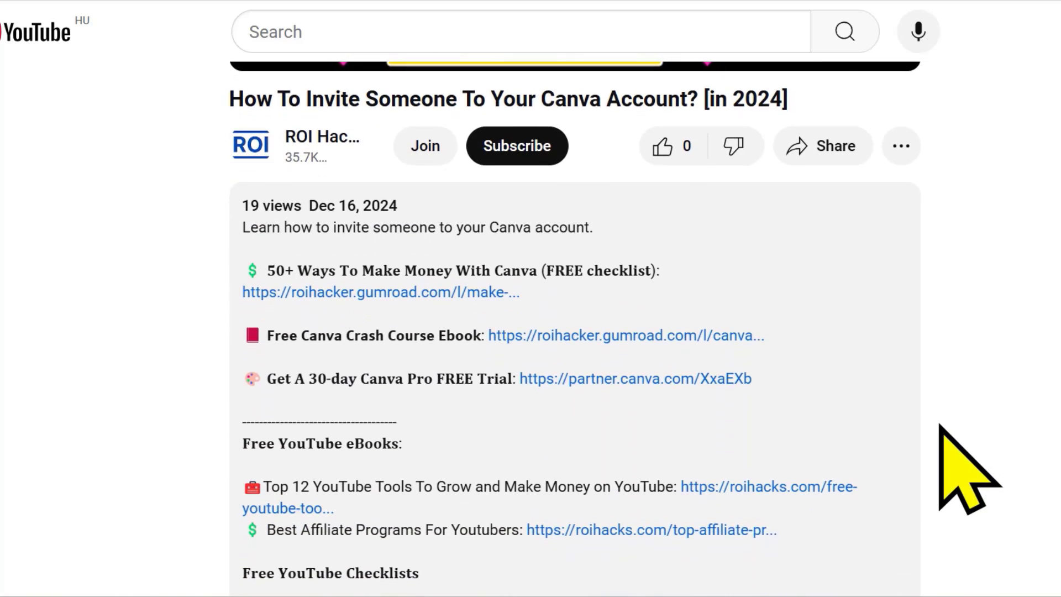
Highlight the 30-day Canva Pro free trial link and the free Canva crash course ebook line in the description.
drag(243, 378, 343, 378)
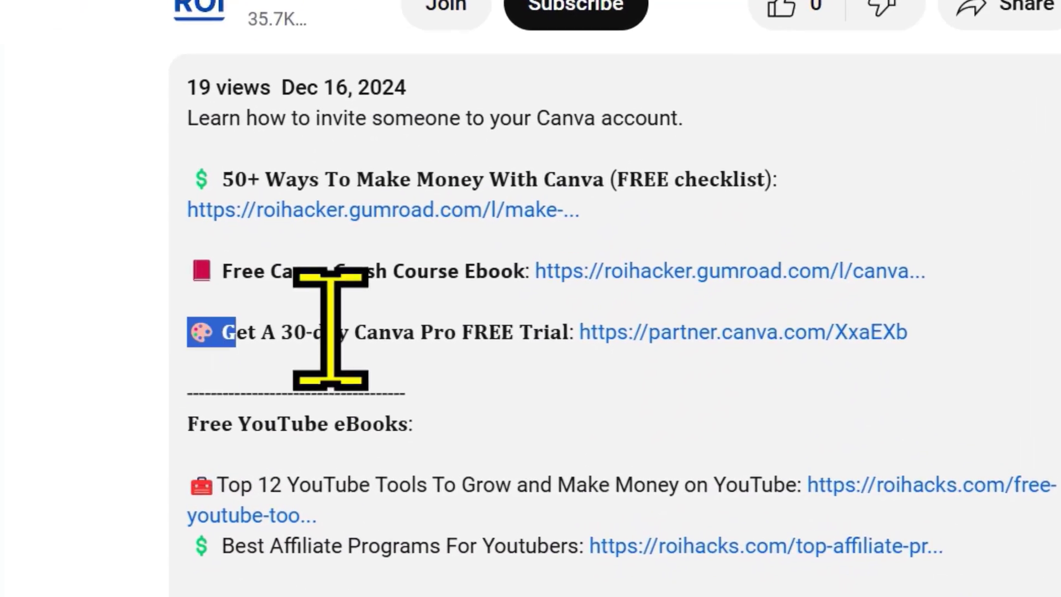
drag(331, 330, 886, 343)
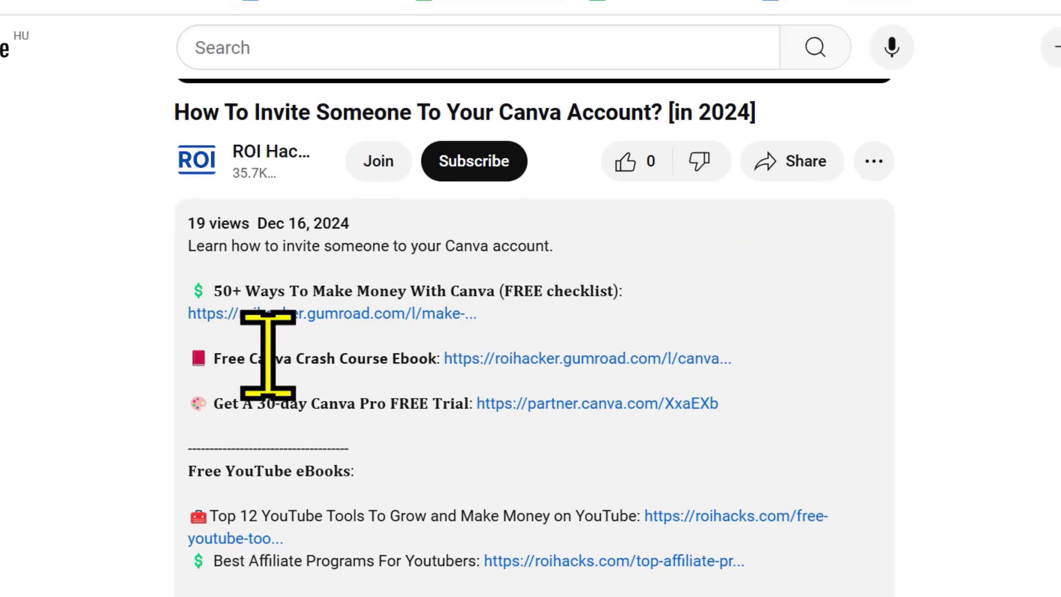
drag(152, 229, 1050, 232)
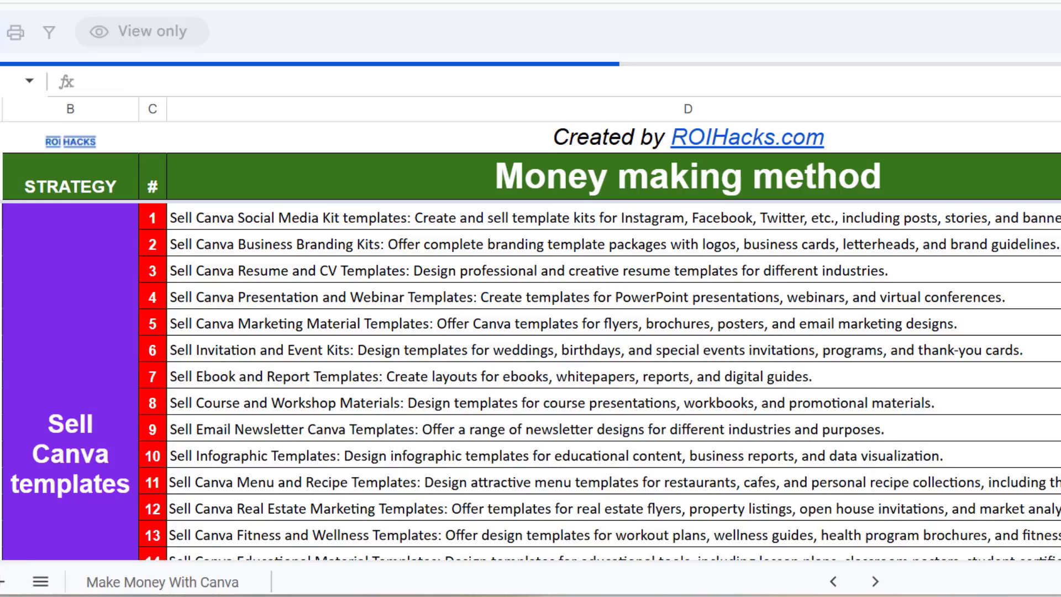
Scroll through the Make Money With Canva spreadsheet and the channel's playlists page.
scroll(530, 373, down, 10)
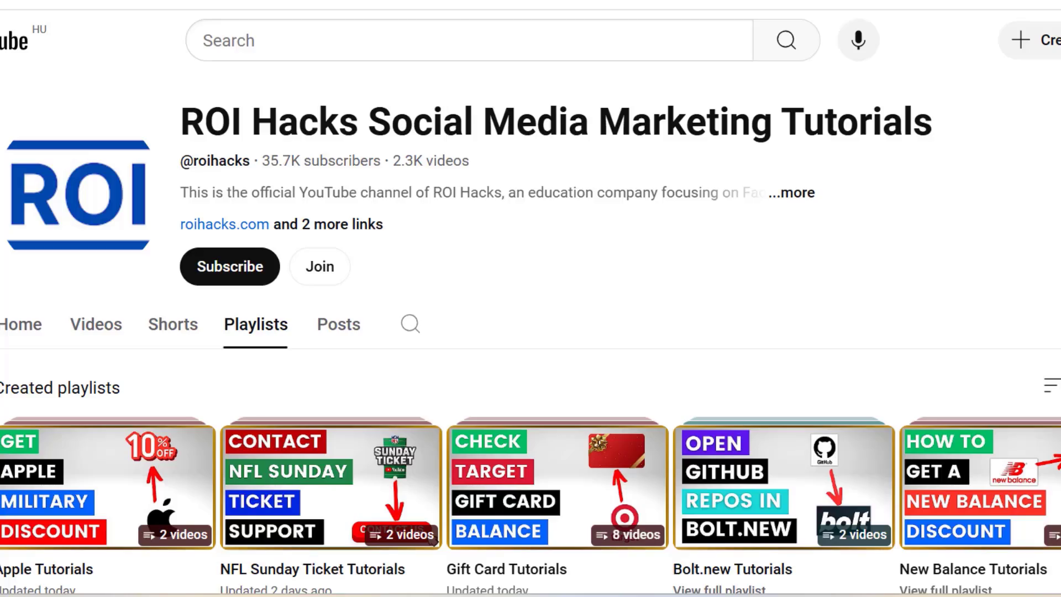
scroll(530, 339, down, 20)
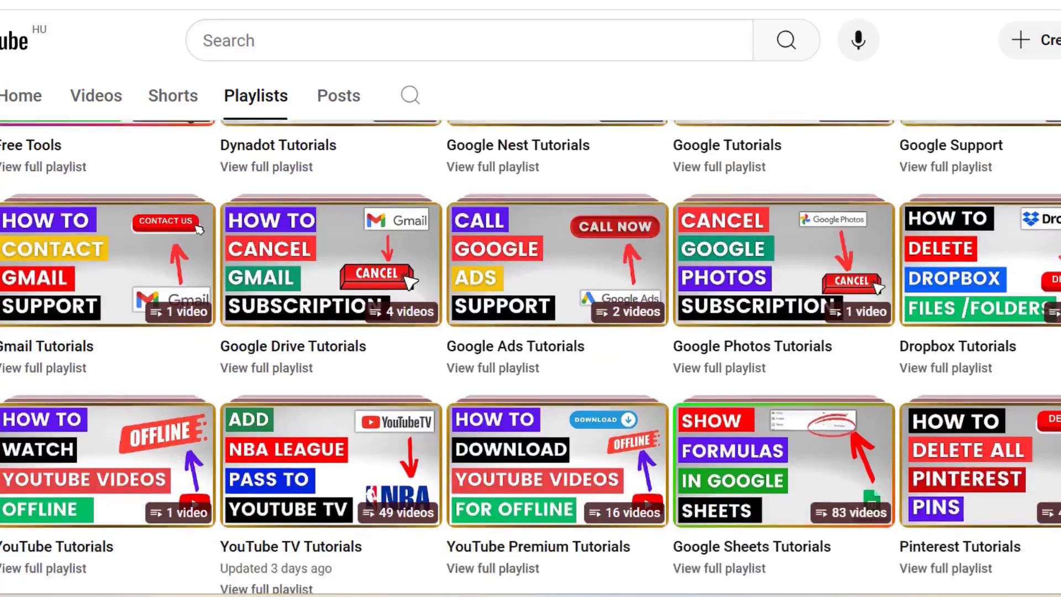
scroll(530, 356, down, 20)
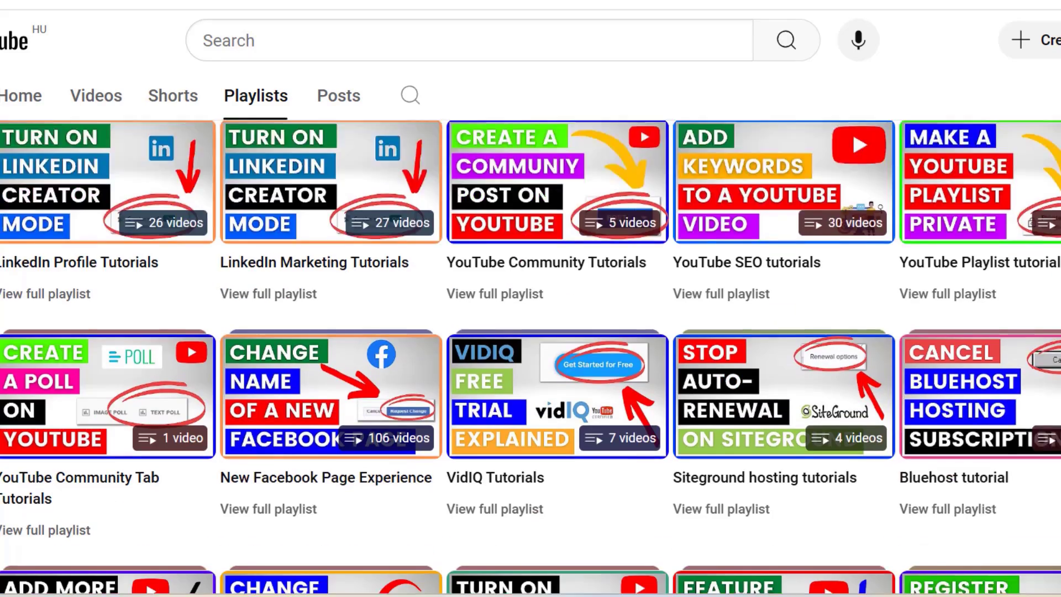
scroll(983, 271, down, 8)
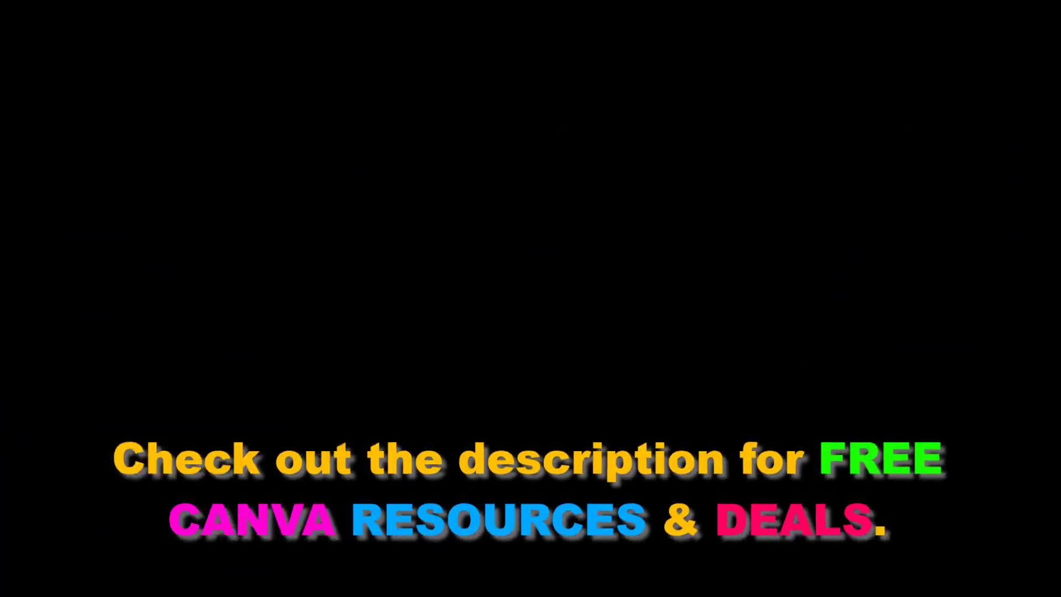